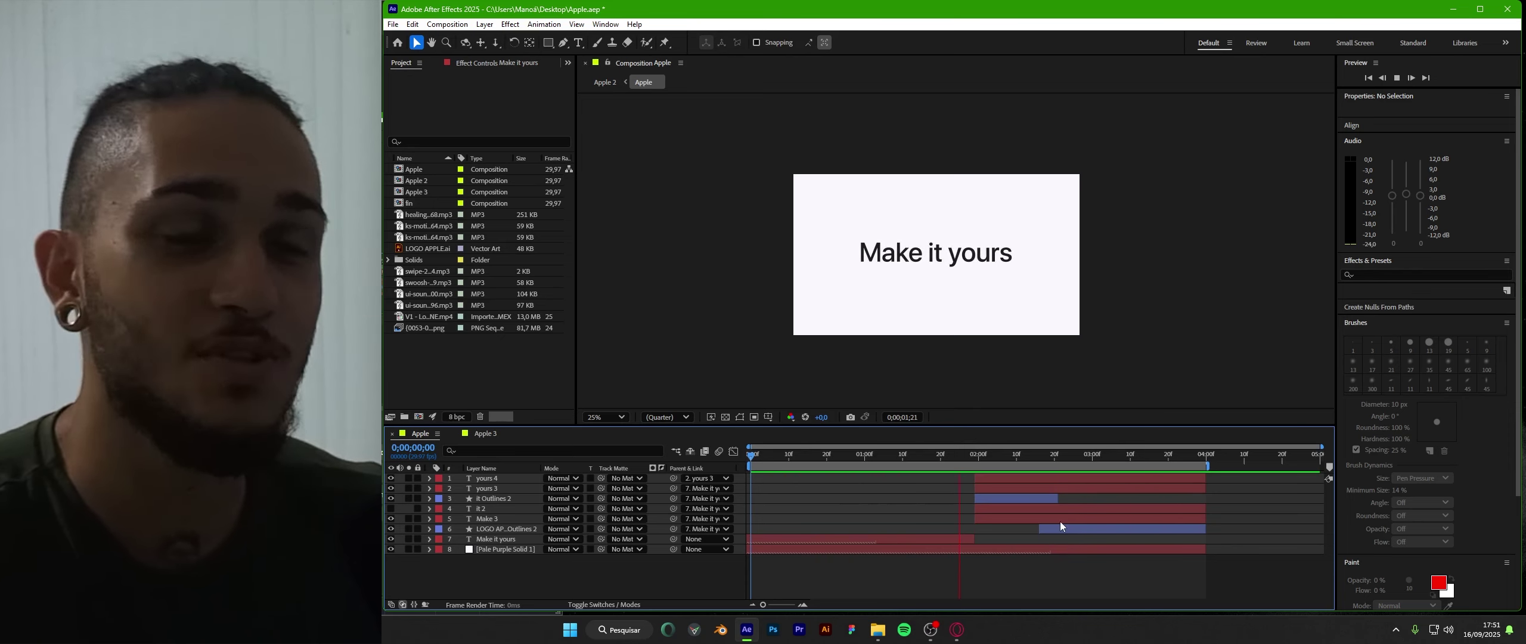
# Step: Switch to the Opera browser and browse the sound effects section of Pixabay
pyautogui.click(957, 629)
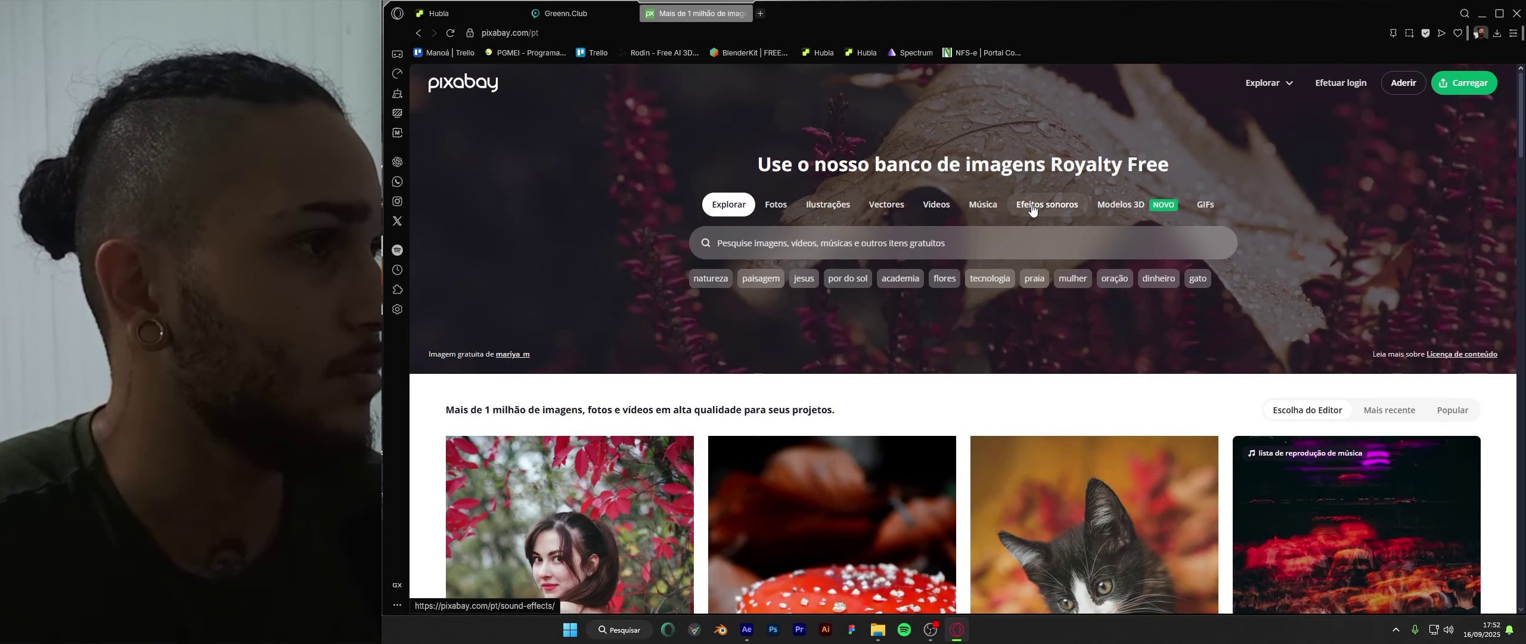
pyautogui.click(1043, 205)
pyautogui.scroll(-3, 918, 304)
pyautogui.scroll(3, 834, 286)
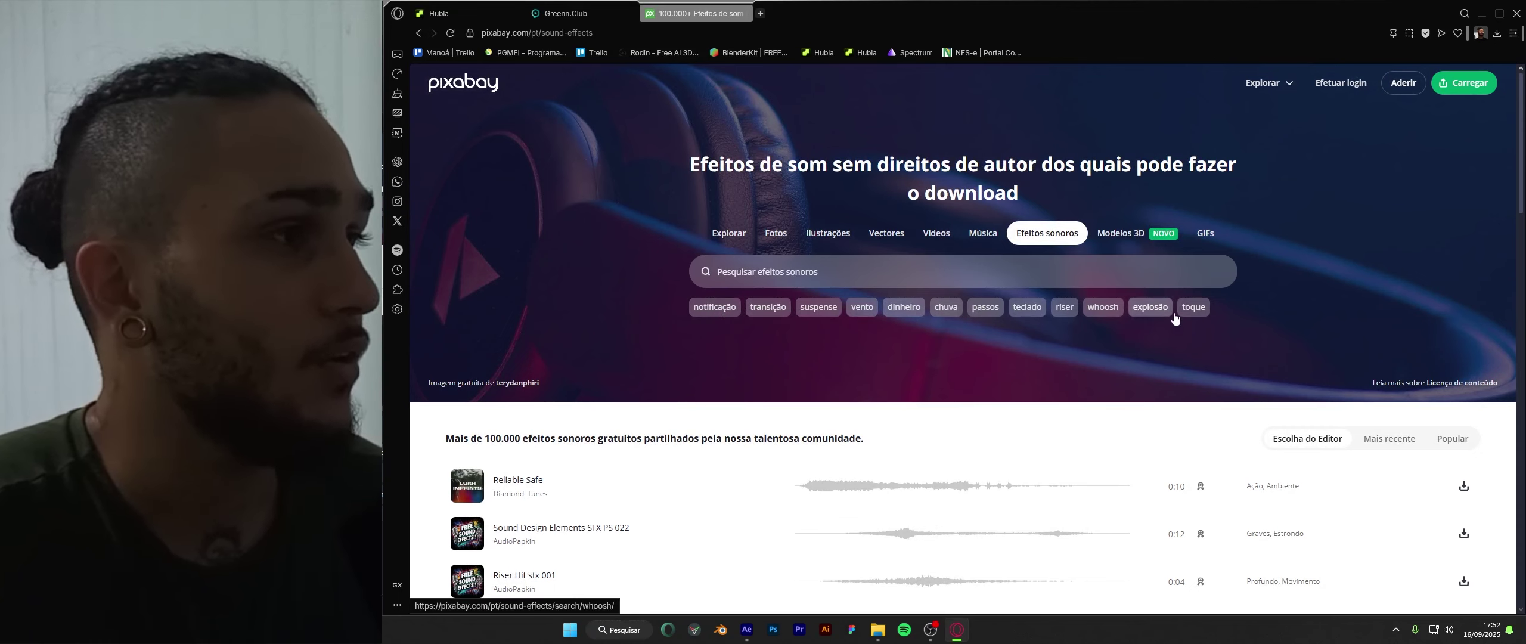
pyautogui.scroll(-2, 791, 314)
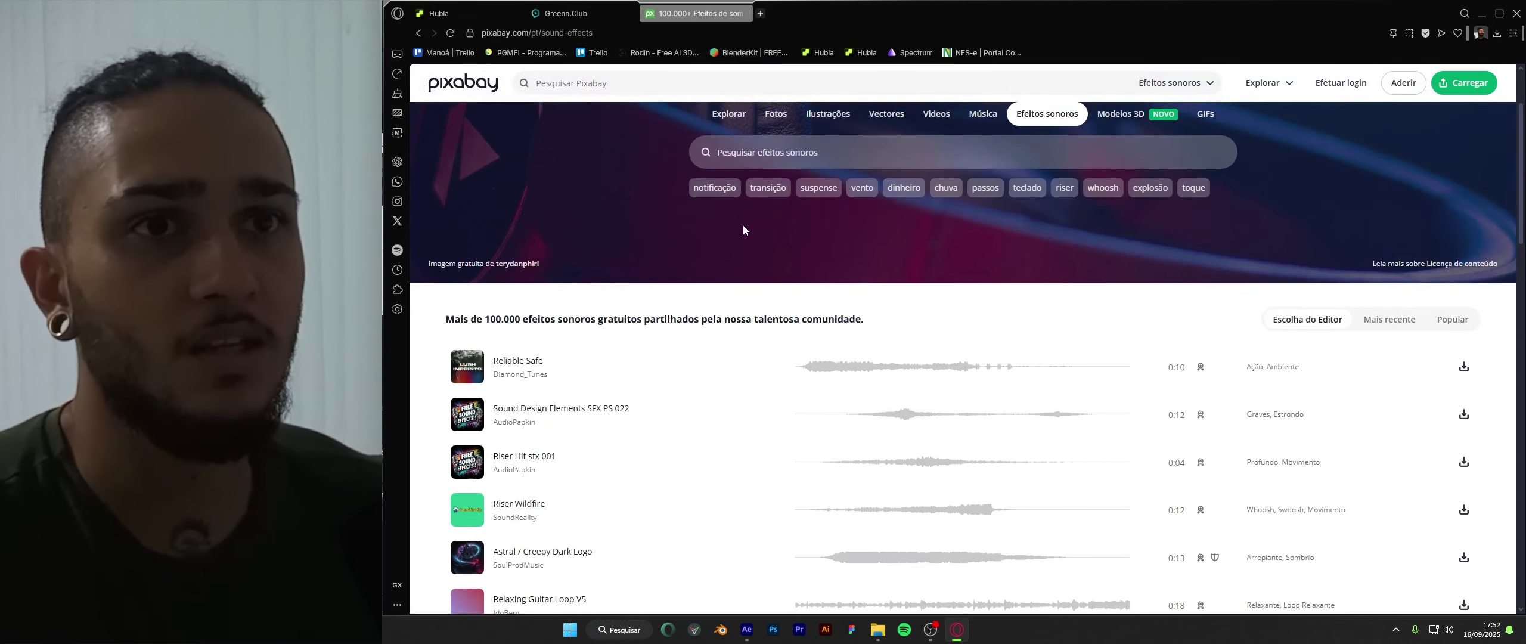
# Step: Search the sound effects for "ui" and look over the first results
pyautogui.click(801, 144)
pyautogui.write('ui')
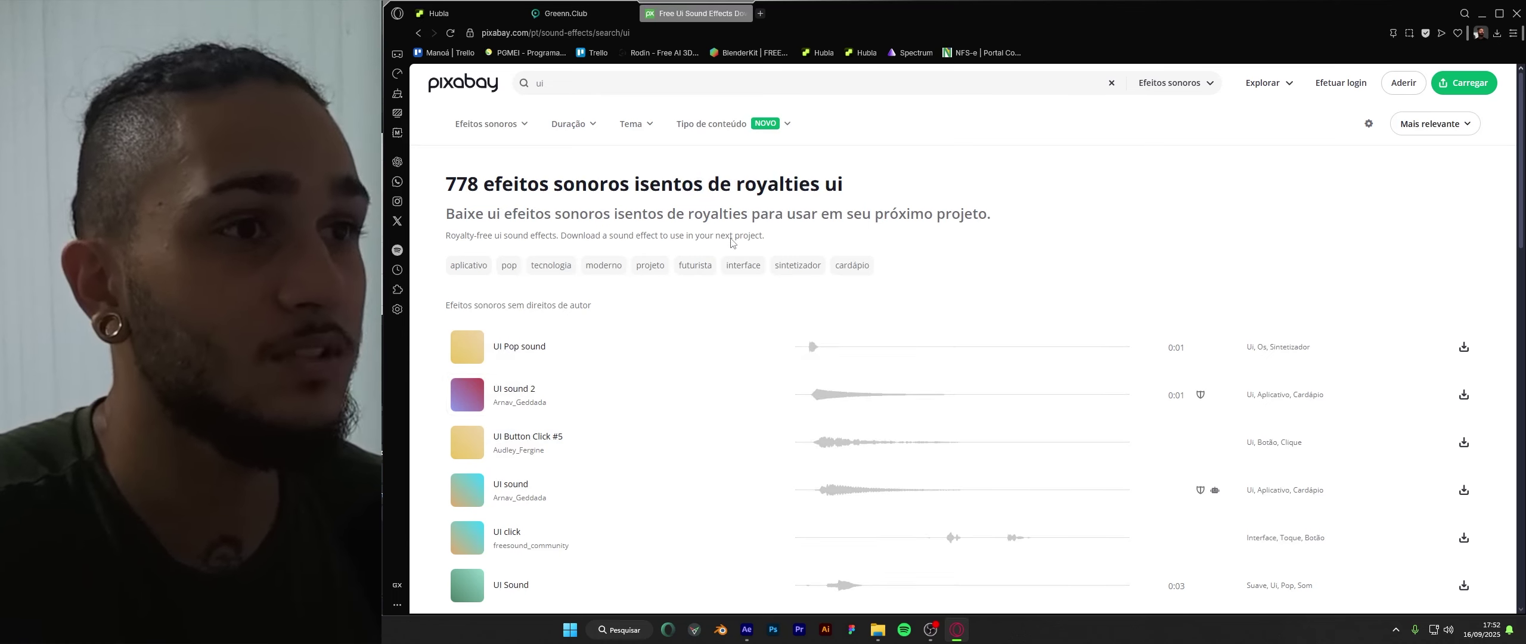
pyautogui.scroll(-2, 561, 275)
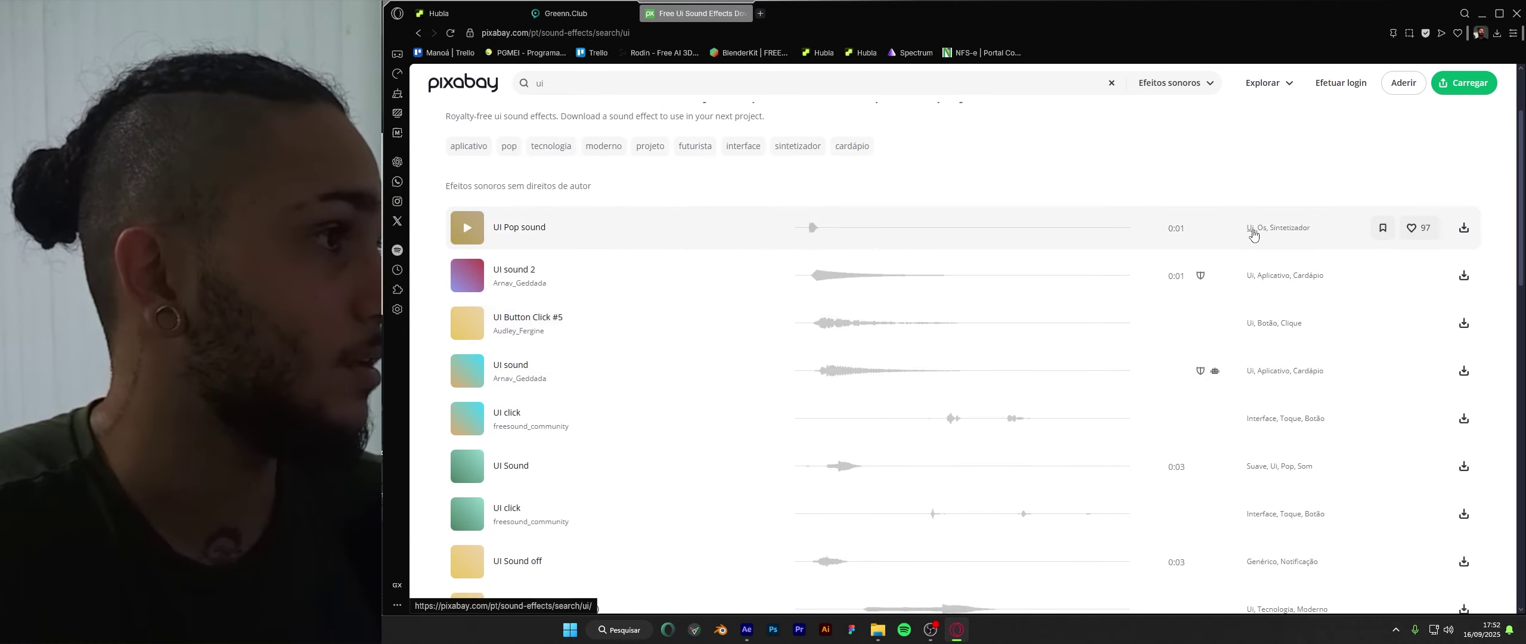
pyautogui.scroll(2, 1483, 355)
pyautogui.scroll(-1, 716, 316)
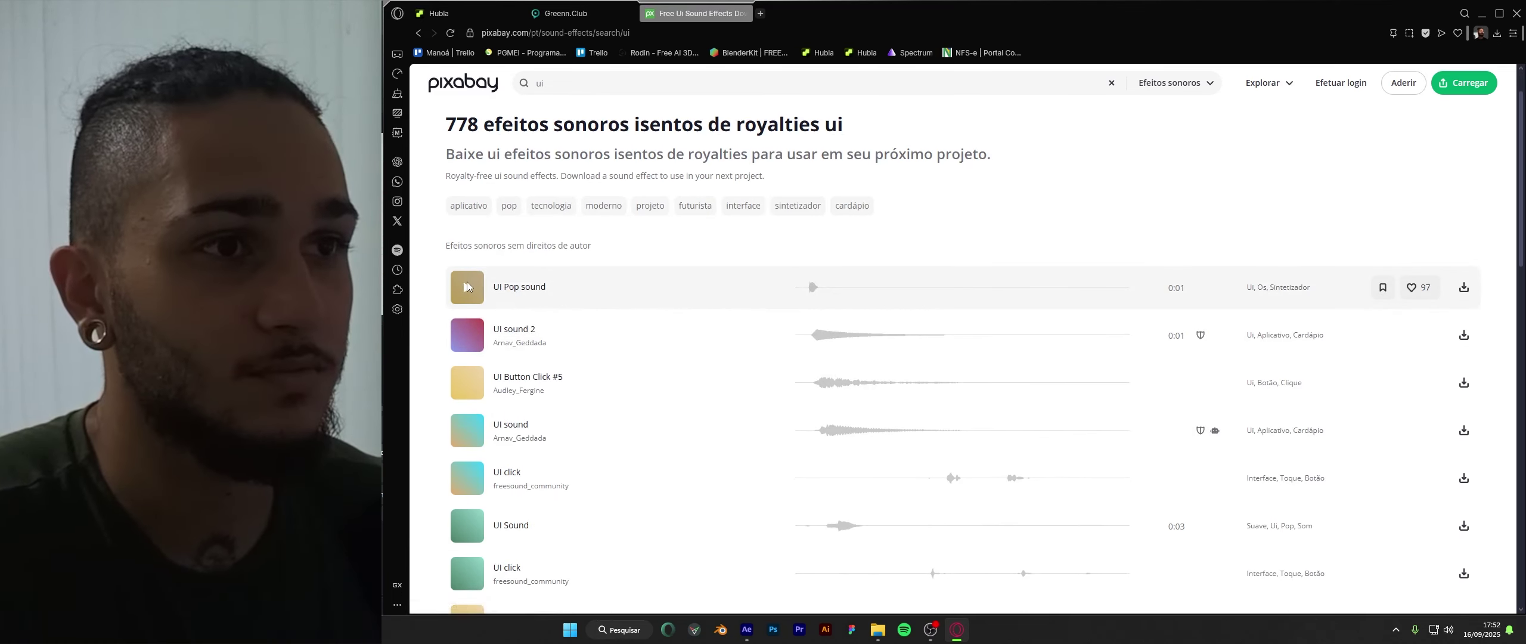
# Step: Preview UI Pop sound, UI sound 2, UI sound, the green UI Sound and the UI click below it
pyautogui.click(469, 296)
pyautogui.click(466, 337)
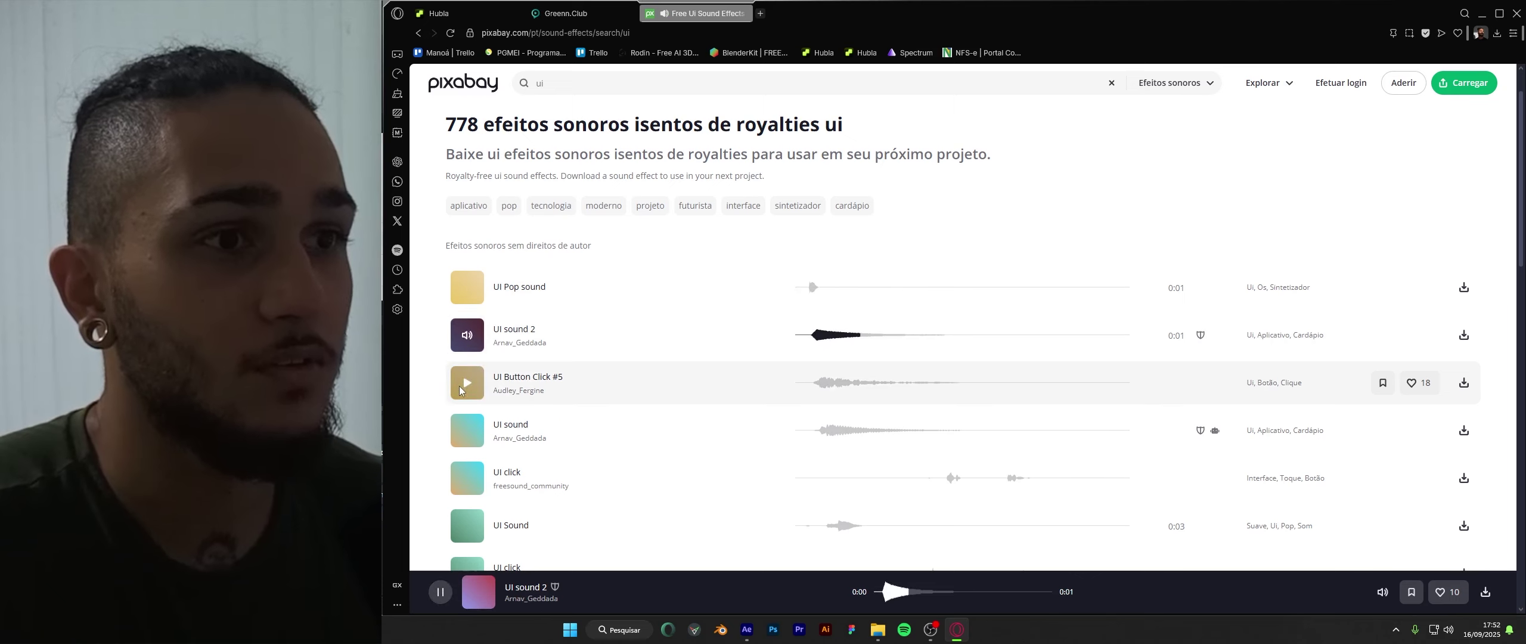
pyautogui.click(467, 430)
pyautogui.scroll(-3, 468, 346)
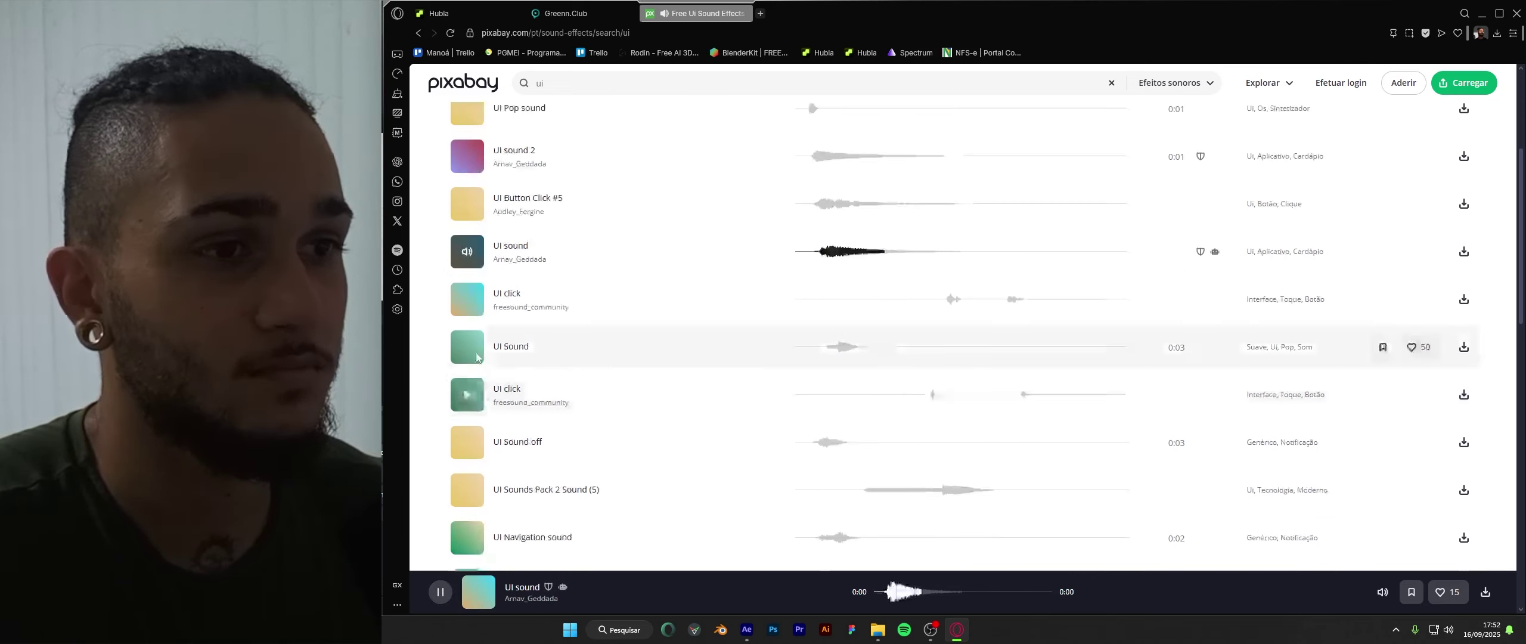
pyautogui.click(467, 347)
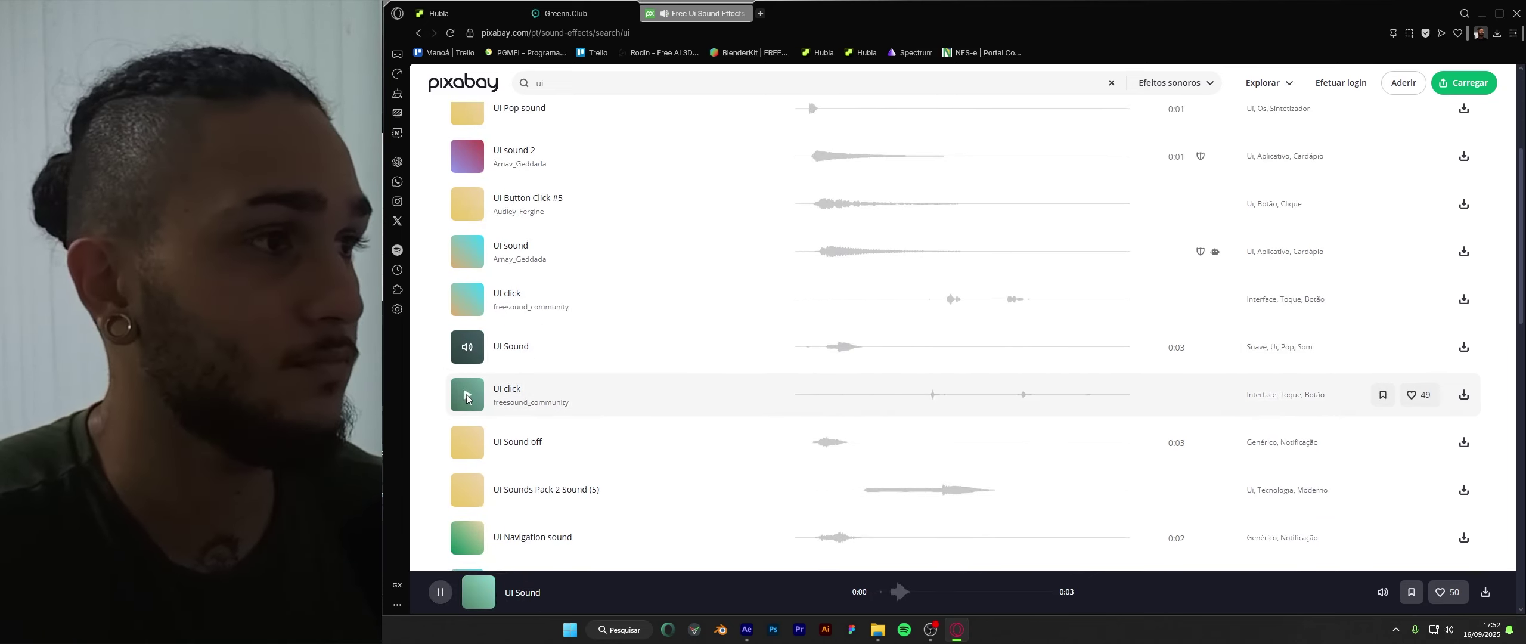
pyautogui.click(462, 408)
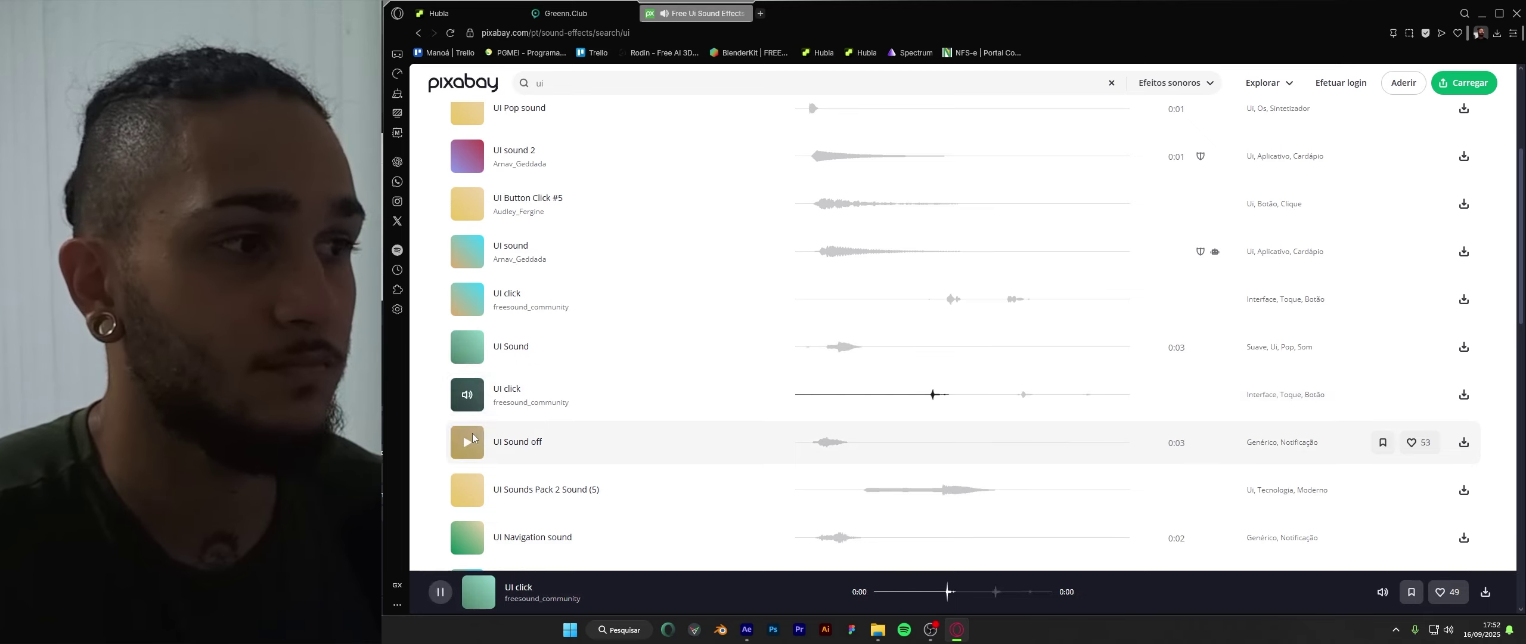
# Step: Preview UI Navigation sound, Melancholy UI Chime, UI Sounds Pack 2 Sound (1) and Game Start among the ui results
pyautogui.scroll(-4, 471, 441)
pyautogui.click(467, 298)
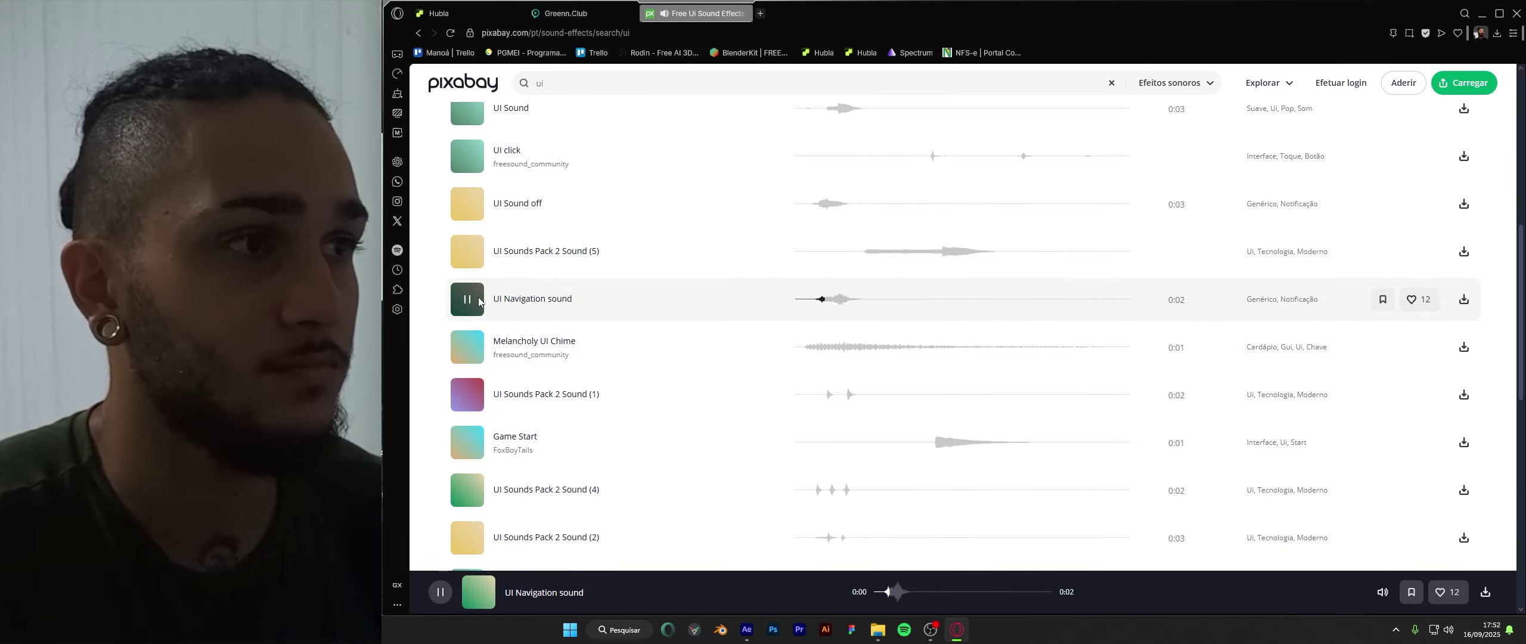
pyautogui.click(465, 350)
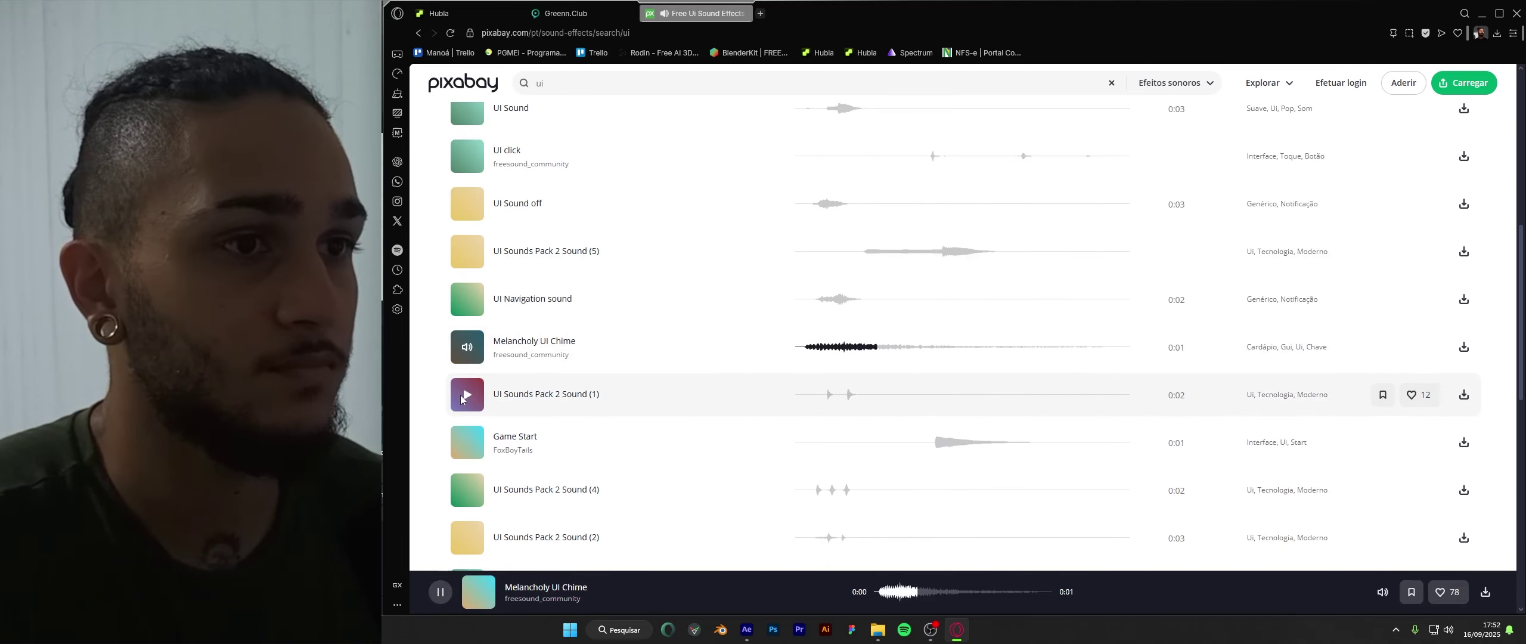
pyautogui.click(465, 395)
pyautogui.click(459, 450)
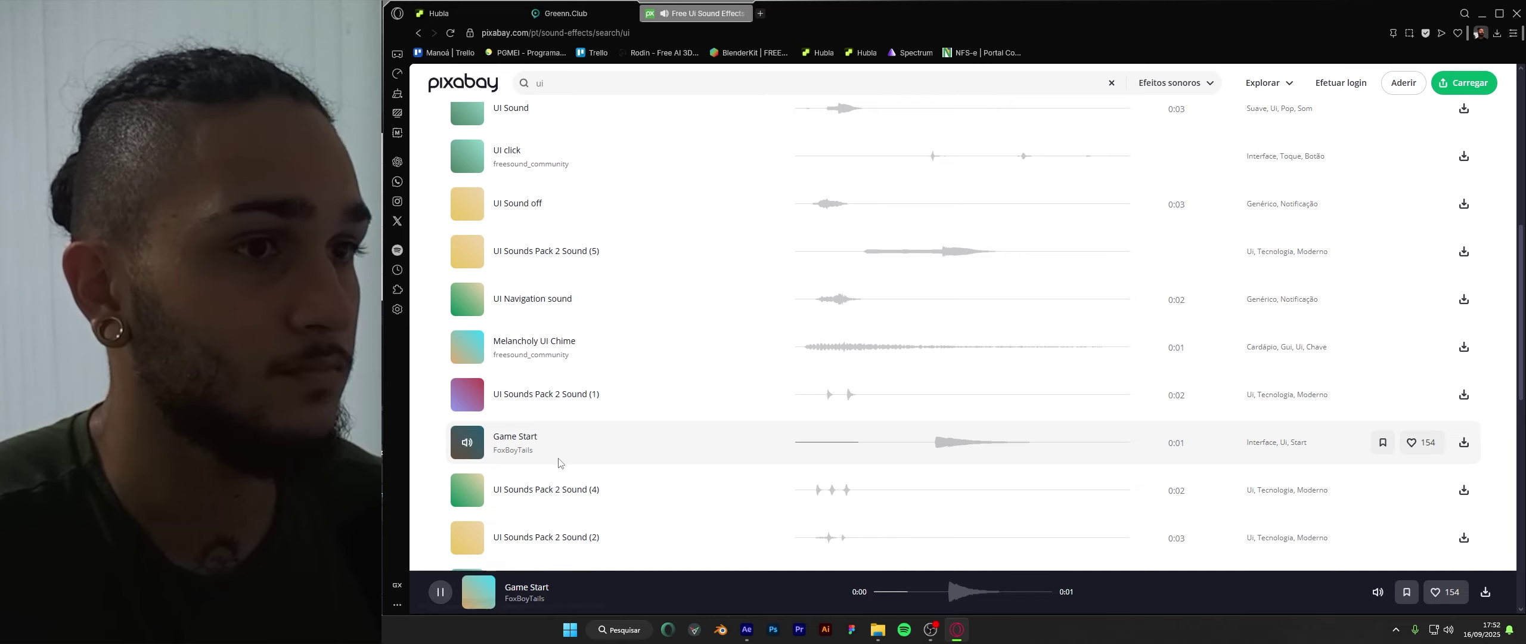
pyautogui.scroll(-4, 769, 464)
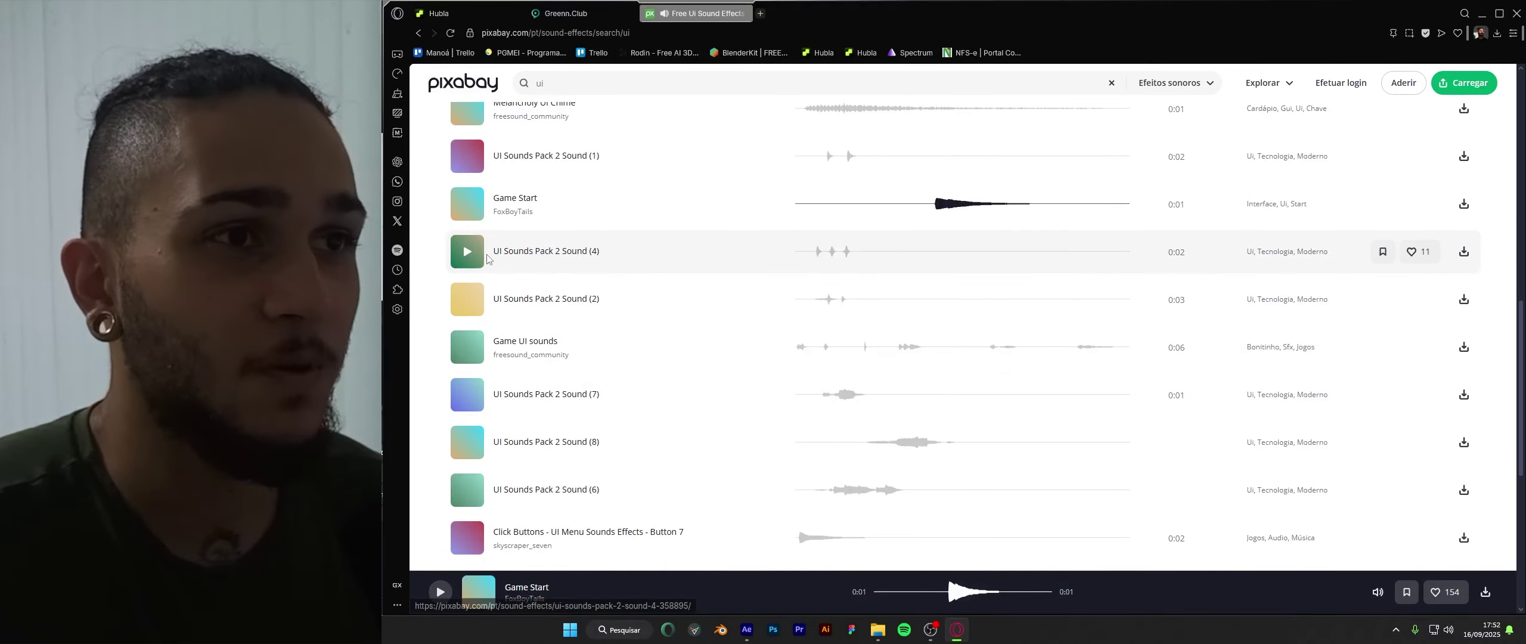
pyautogui.scroll(8, 617, 278)
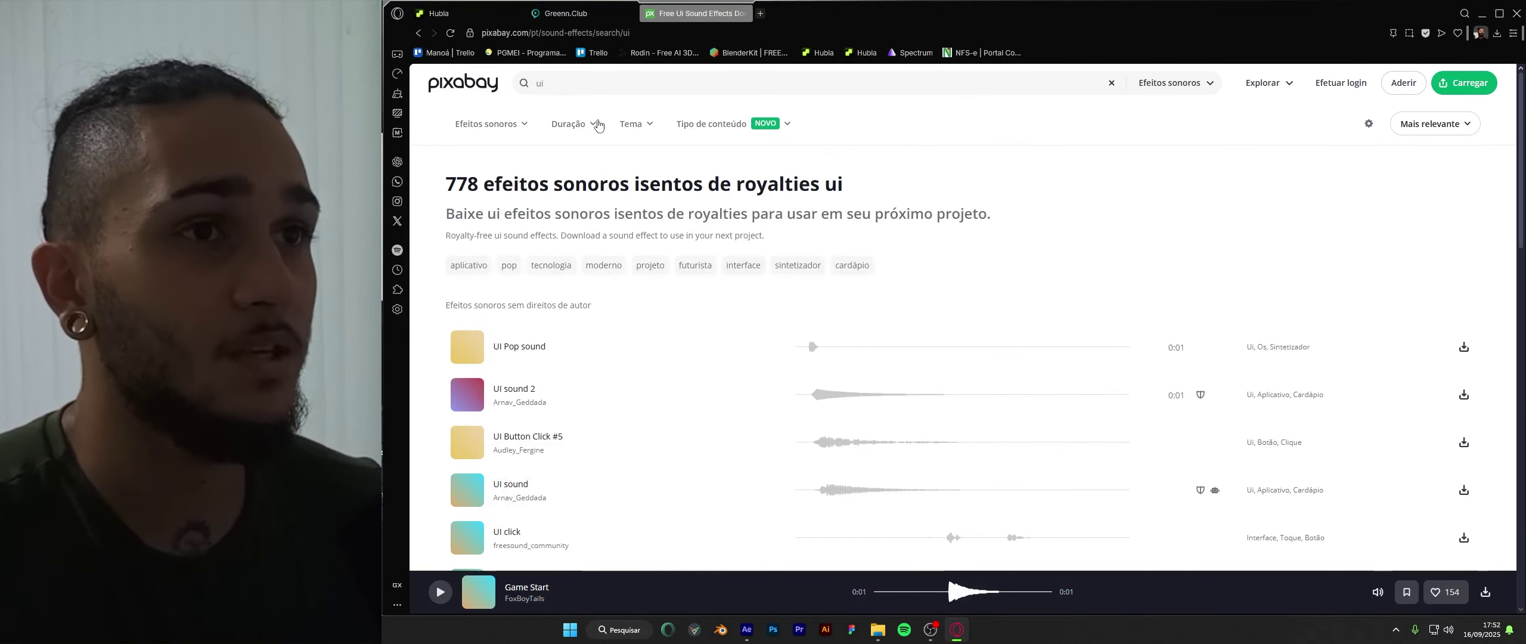
# Step: Search for "dog" sound effects and preview cachorrinho, Dog Barking and Dog cry, stopping playback at the end
pyautogui.click(599, 85)
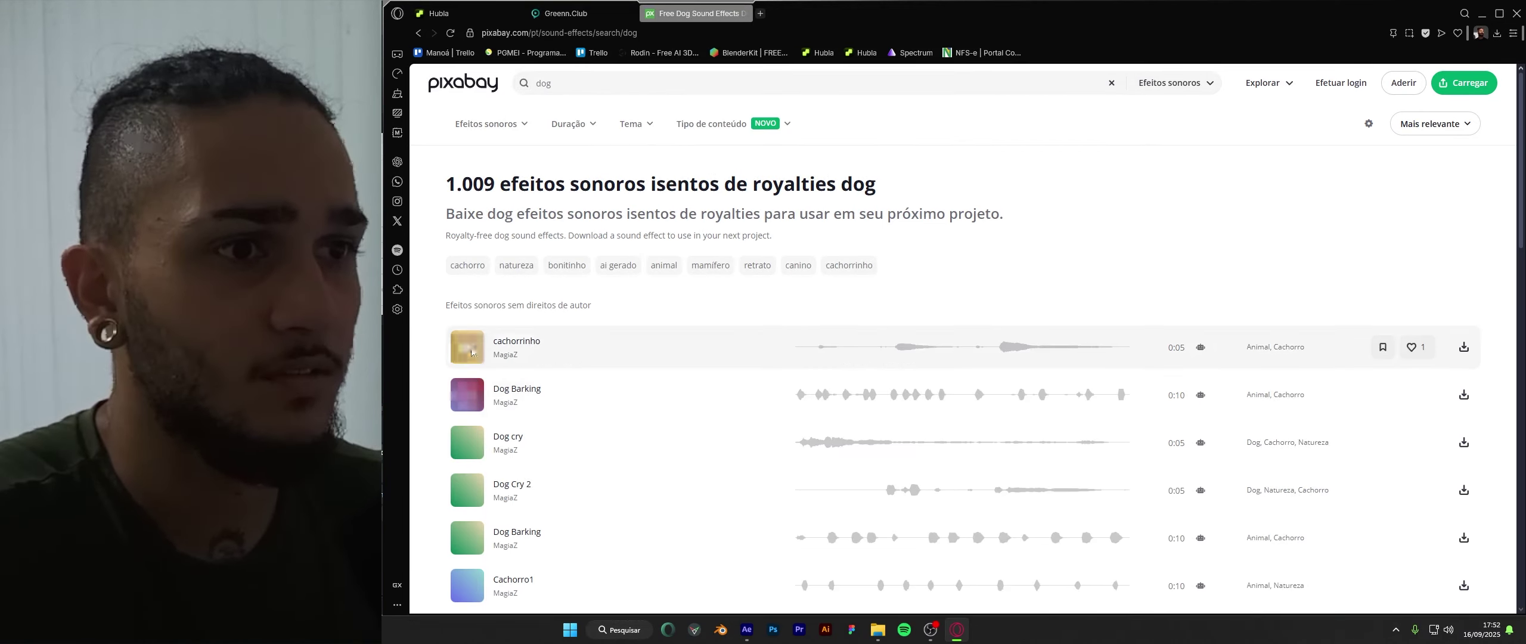
pyautogui.click(471, 351)
pyautogui.click(468, 395)
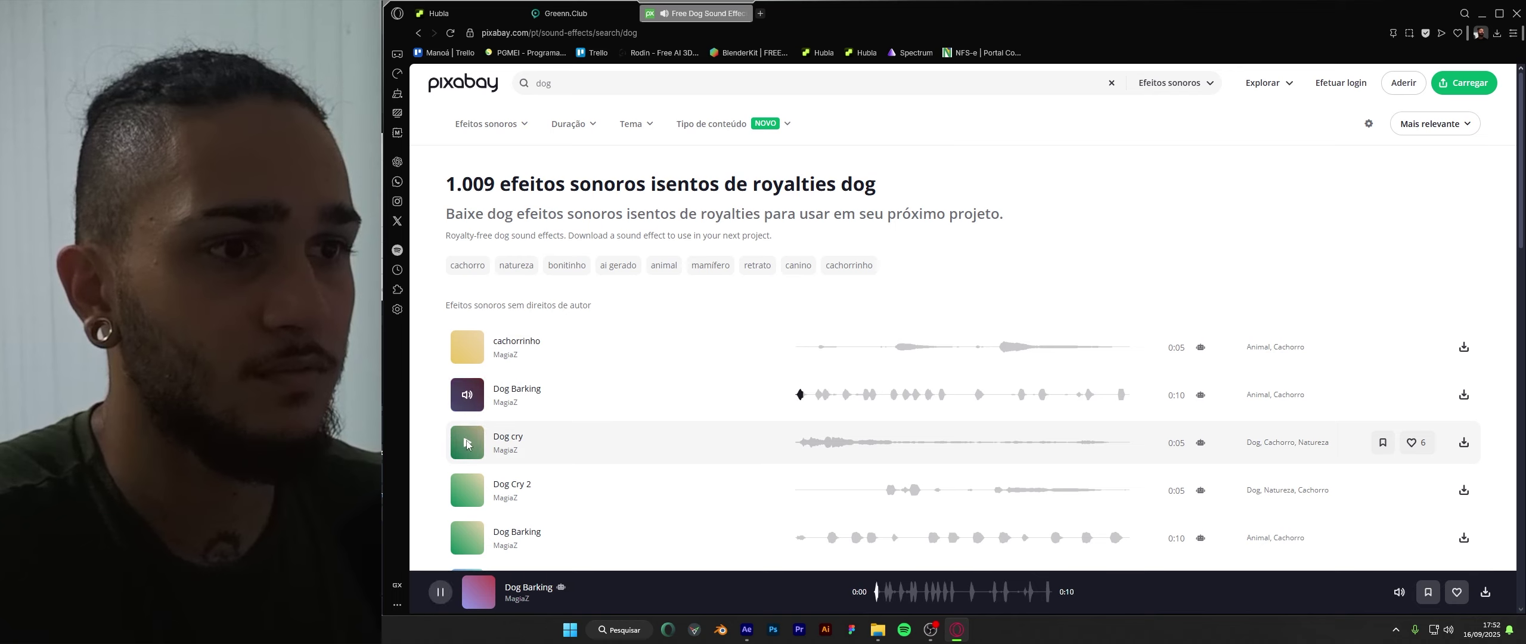
pyautogui.click(467, 444)
pyautogui.click(468, 443)
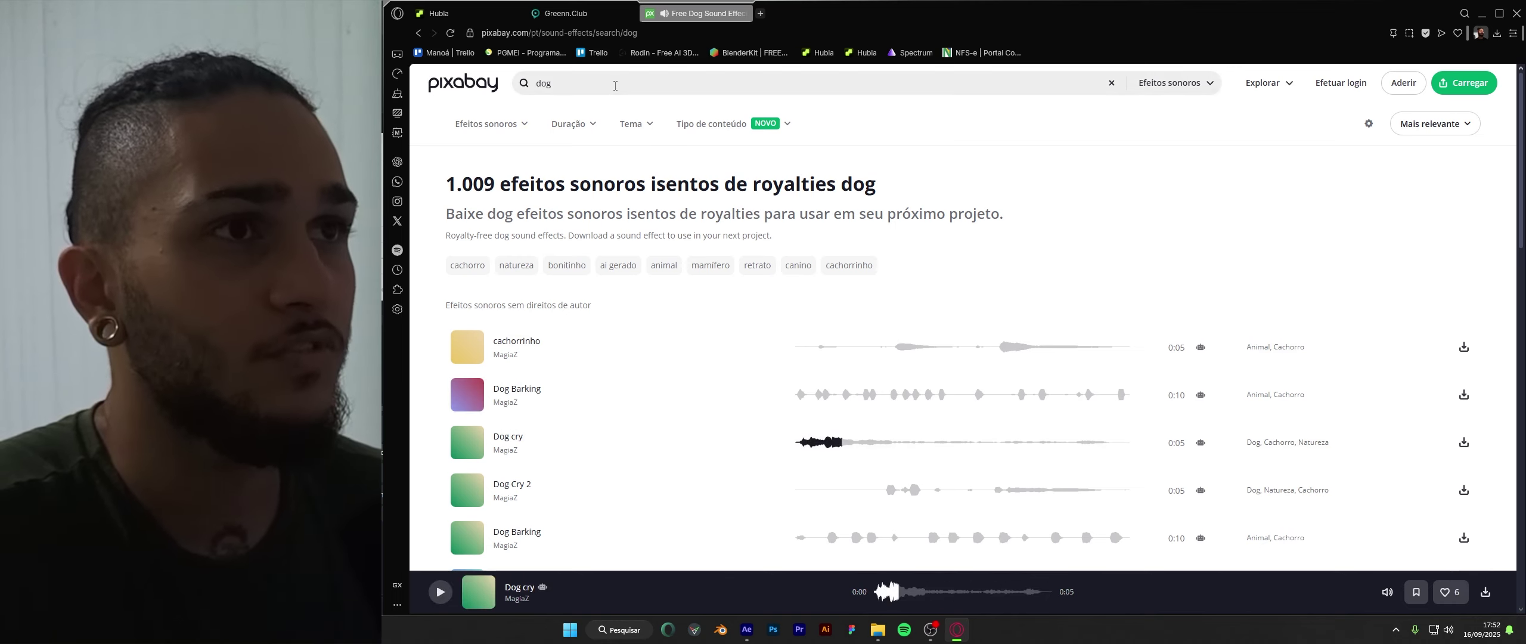
# Step: Search the sound effects for "espuma"
pyautogui.click(614, 85)
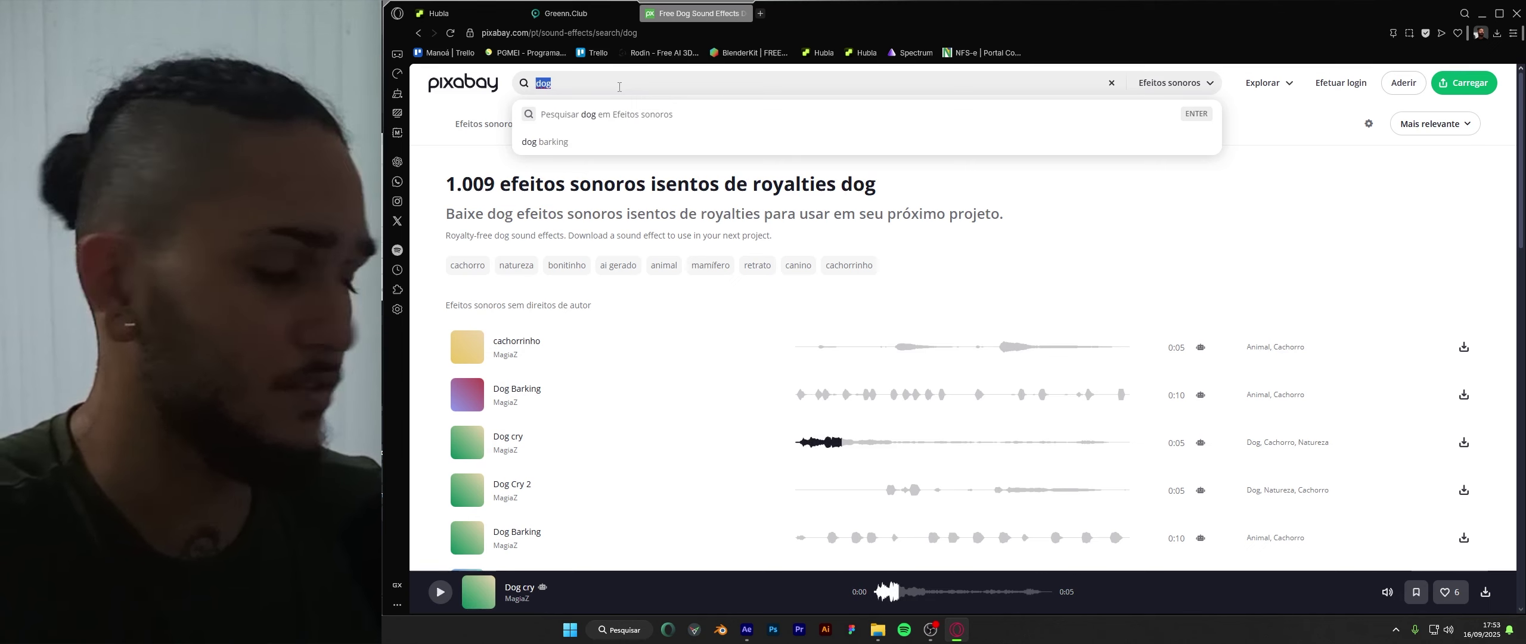
pyautogui.write('espuma')
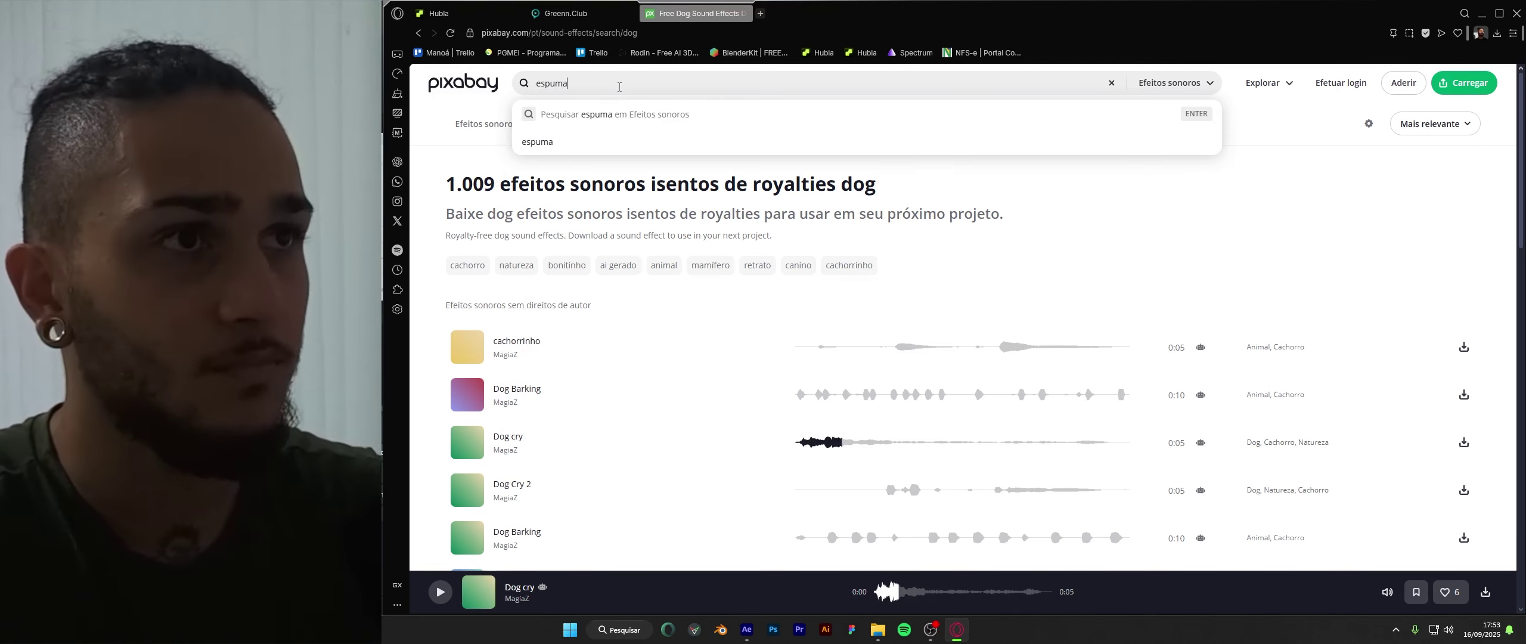
pyautogui.press('Return')
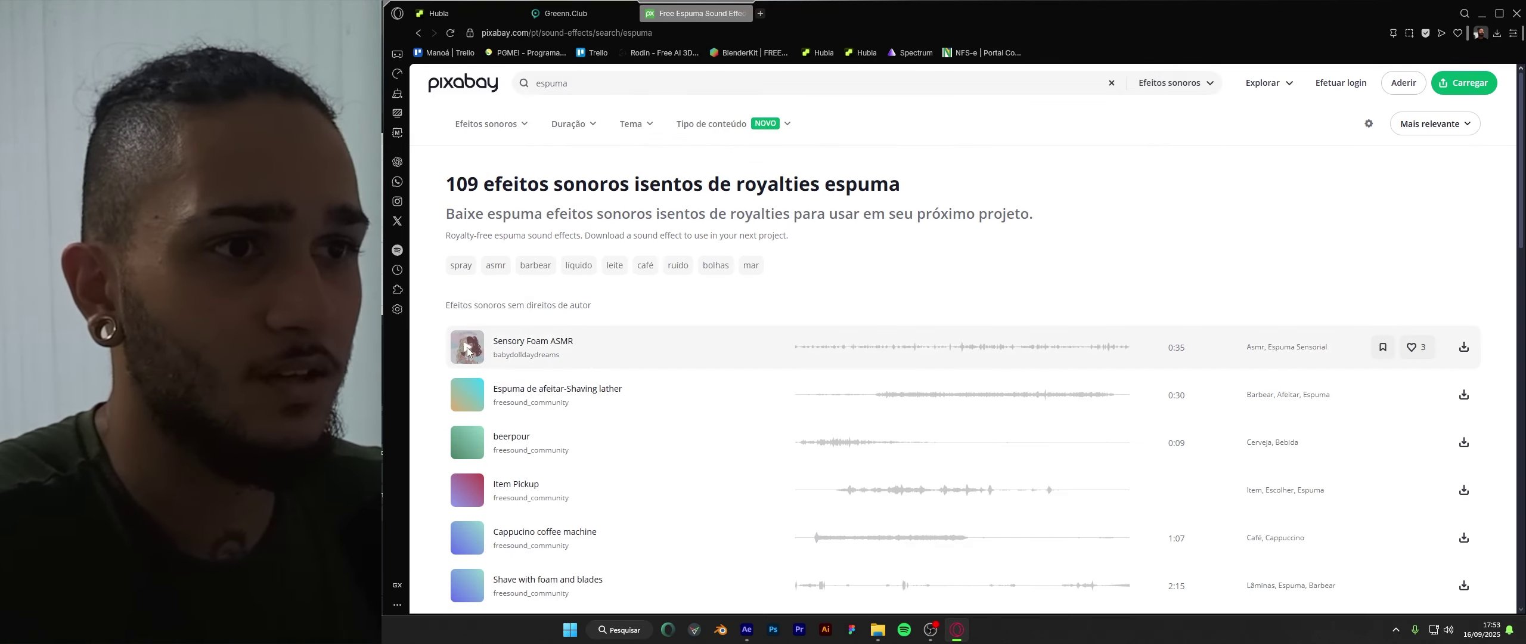
# Step: Preview the first espuma results, from Sensory Foam ASMR down to Shave with foam and blades
pyautogui.click(466, 349)
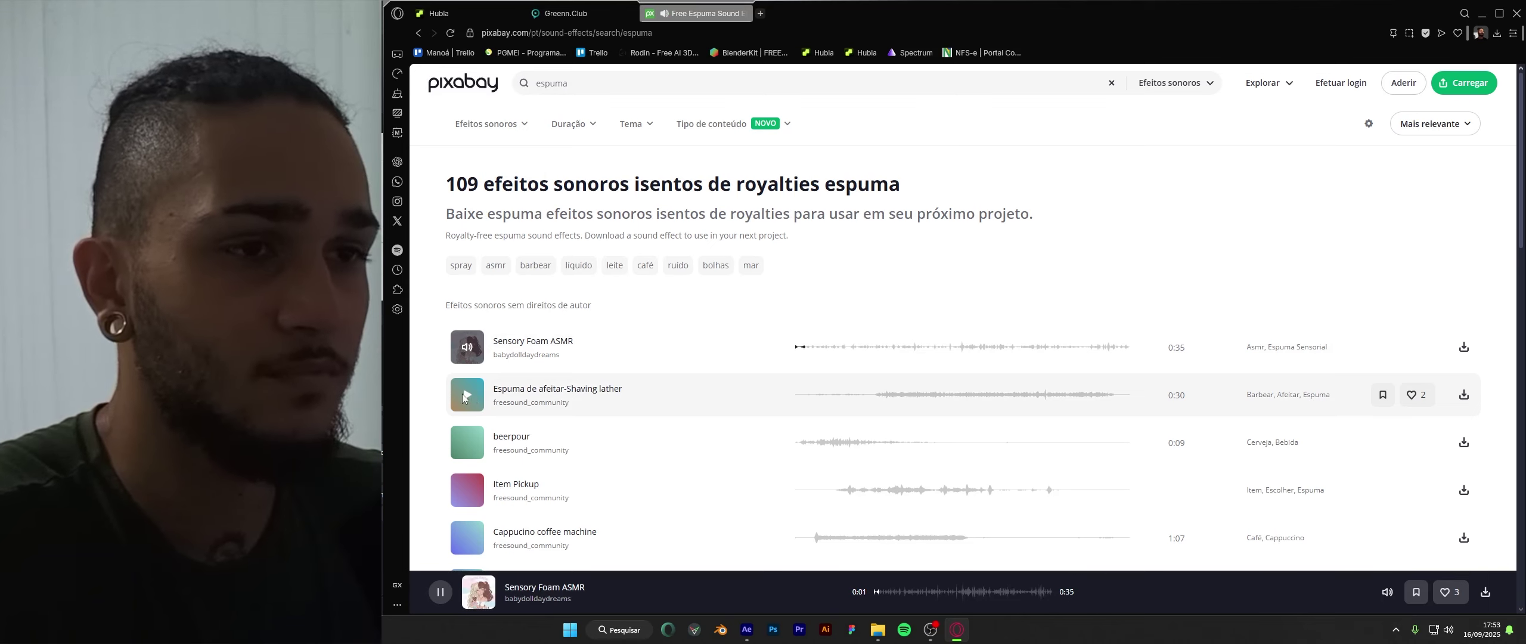
pyautogui.click(465, 395)
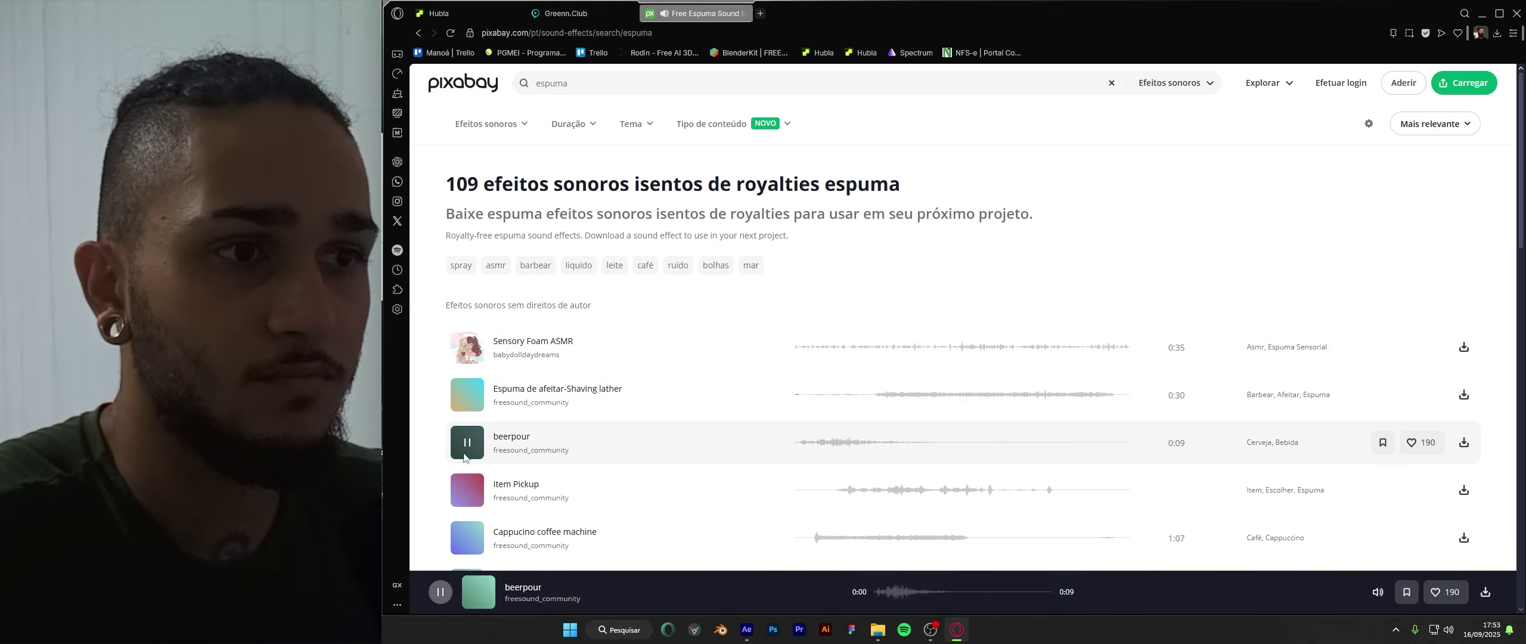
pyautogui.click(468, 497)
pyautogui.scroll(-2, 468, 499)
pyautogui.scroll(-1, 468, 498)
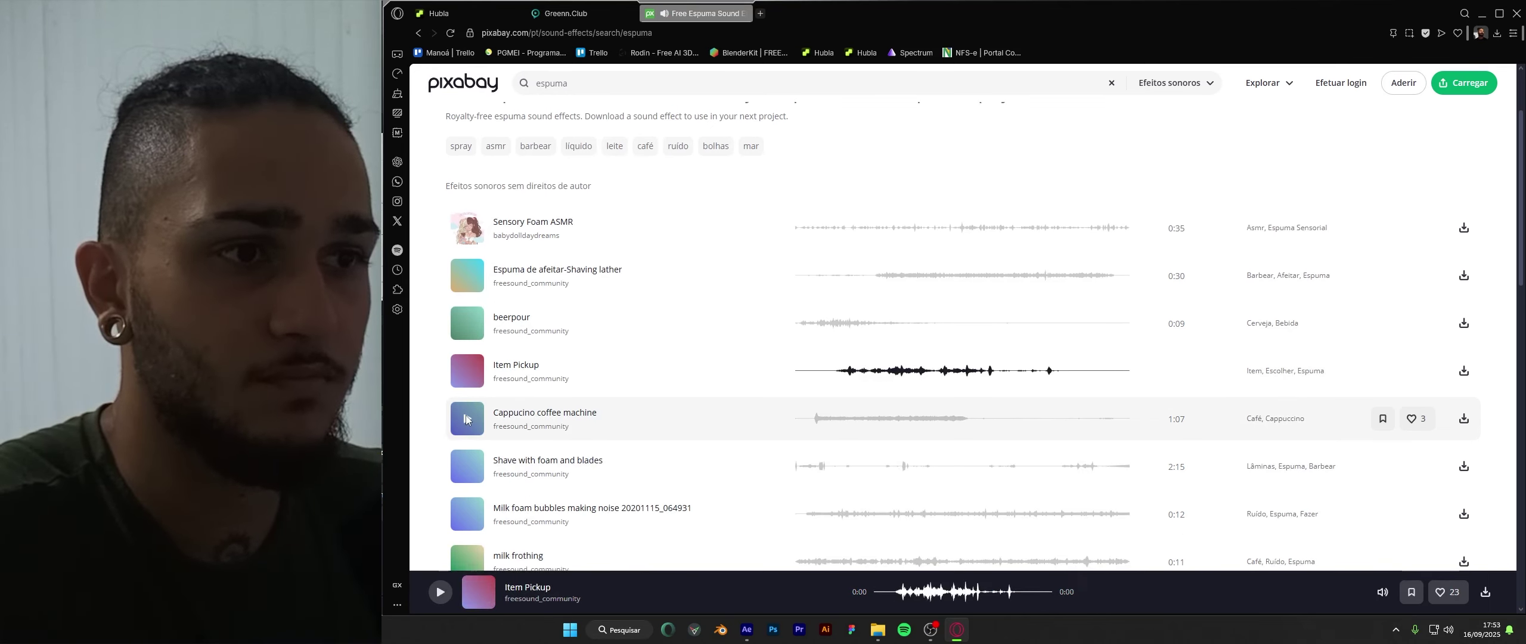
pyautogui.click(468, 418)
pyautogui.click(468, 471)
# Step: Preview Milk foam bubbles making noise, milk frothing and sea spray vs foam bath, and look over the remaining espuma results
pyautogui.scroll(-3, 467, 470)
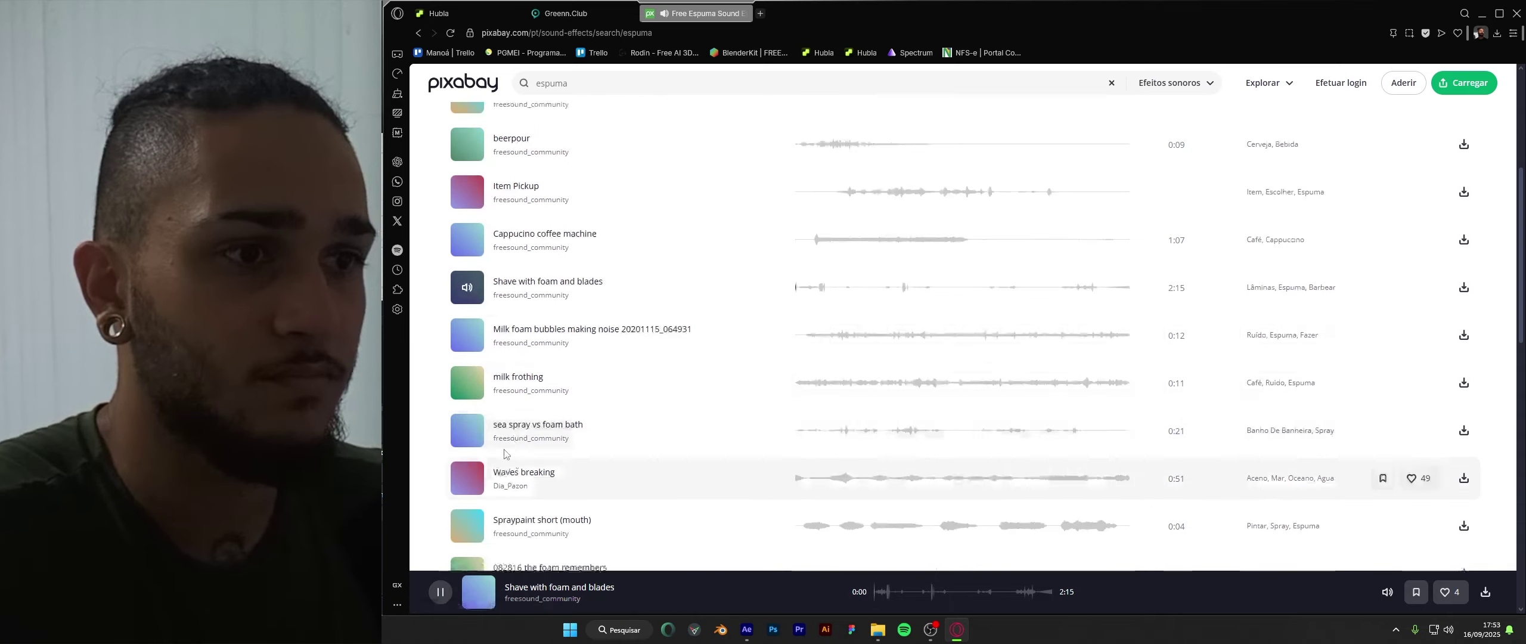
pyautogui.click(468, 335)
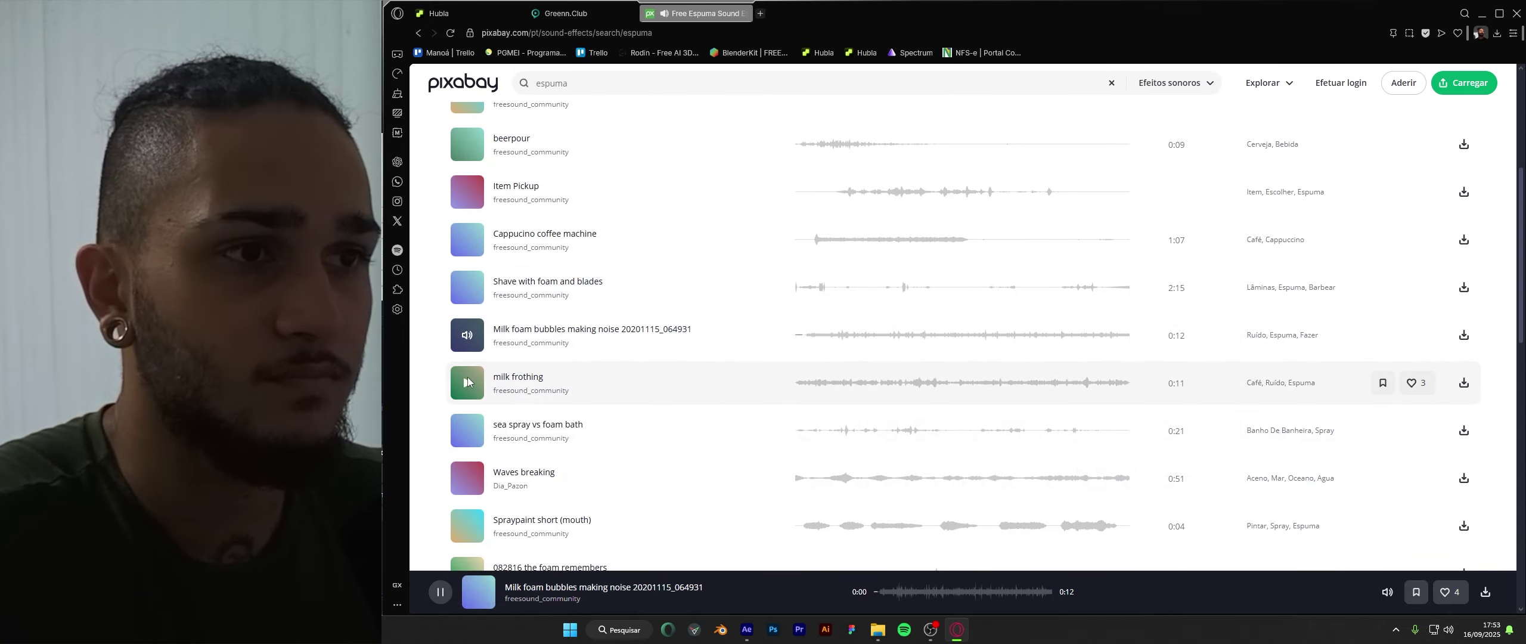
pyautogui.click(467, 379)
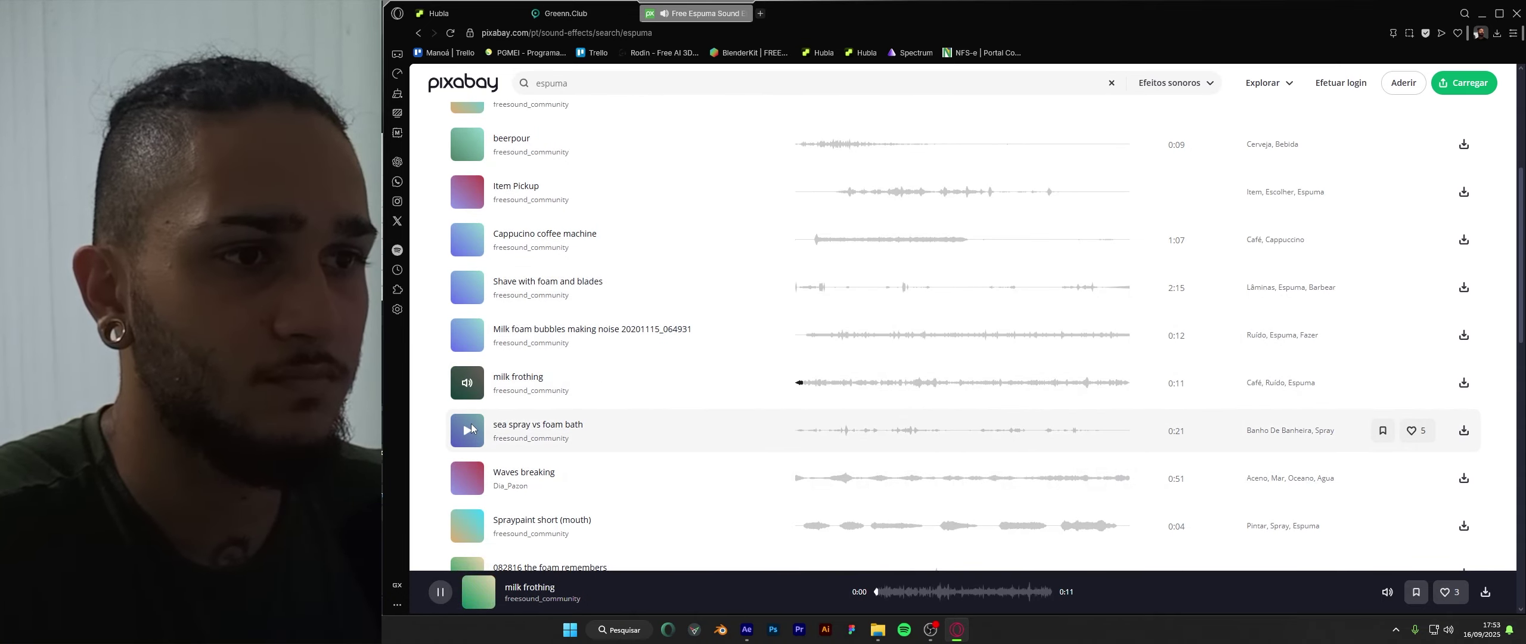
pyautogui.click(467, 429)
pyautogui.scroll(-8, 586, 365)
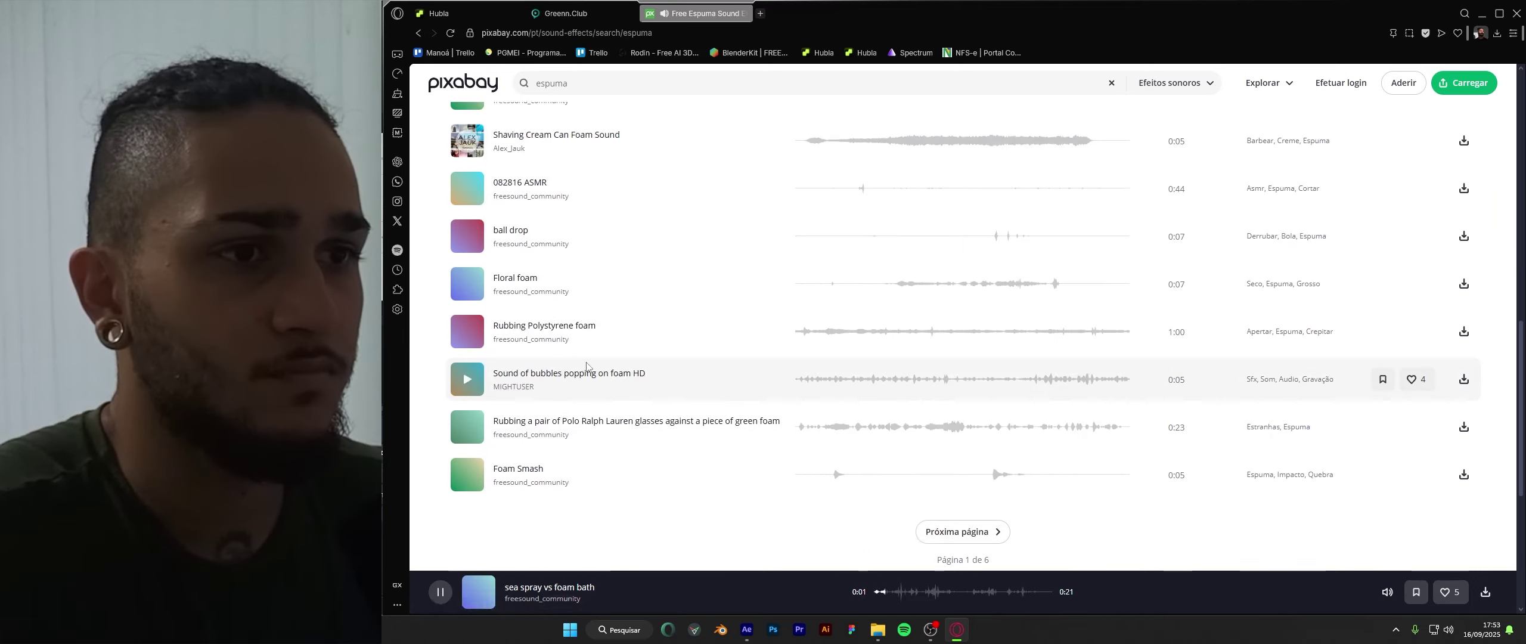
pyautogui.scroll(6, 587, 365)
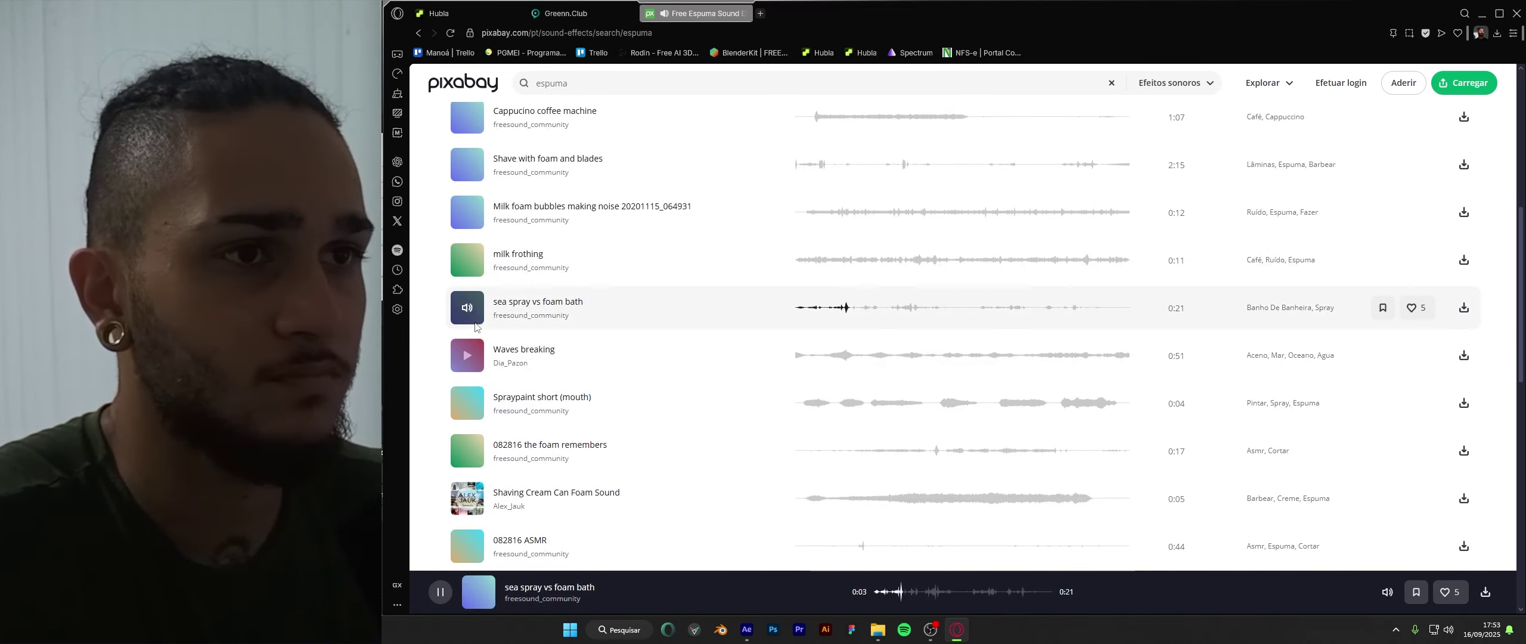
pyautogui.scroll(7, 634, 348)
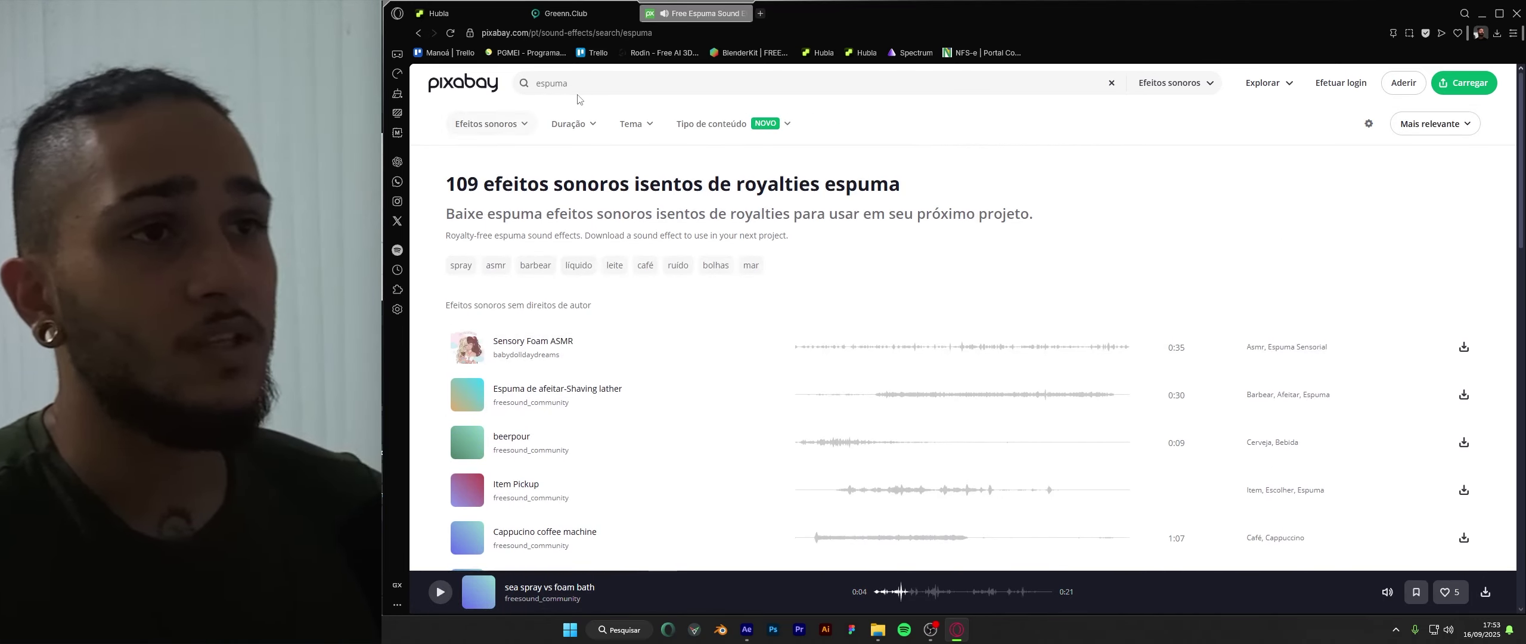
# Step: Minimize the browser to return to After Effects and play back the Apple composition
pyautogui.click(590, 90)
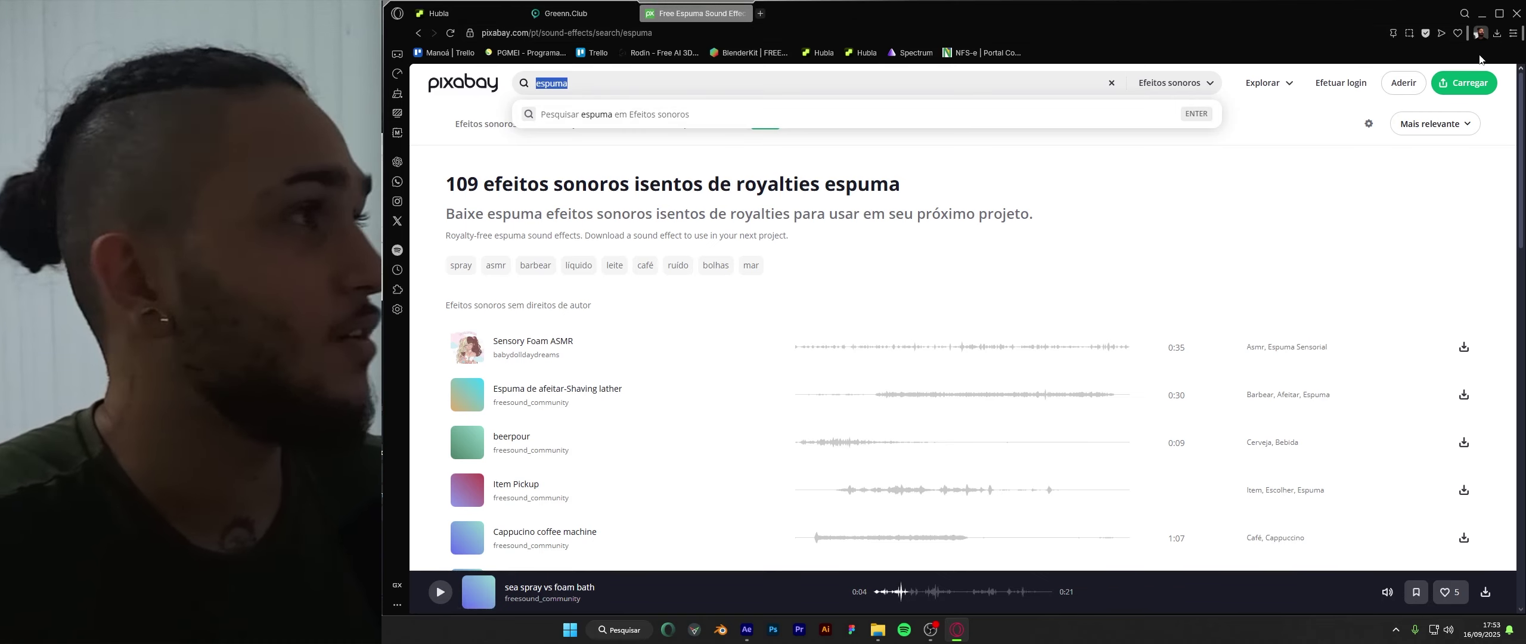
pyautogui.click(1483, 14)
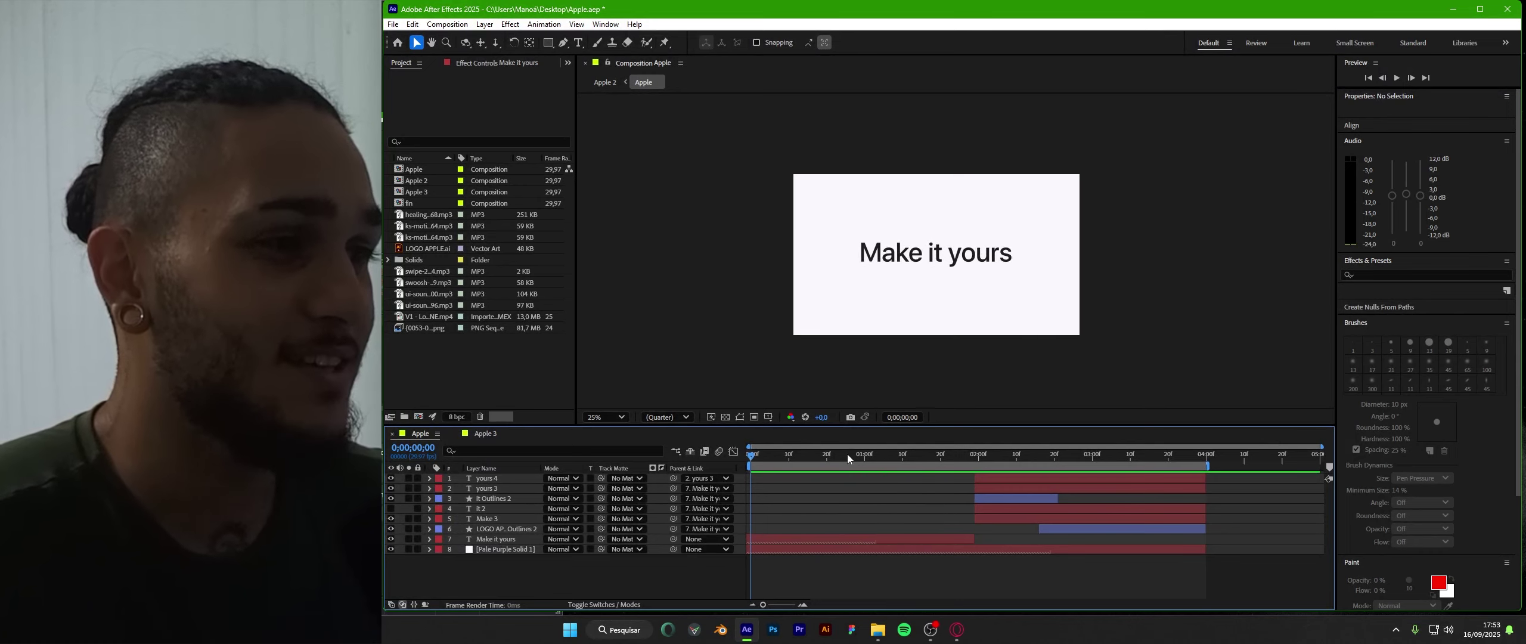
pyautogui.press('space')
pyautogui.press('space')
pyautogui.click(740, 416)
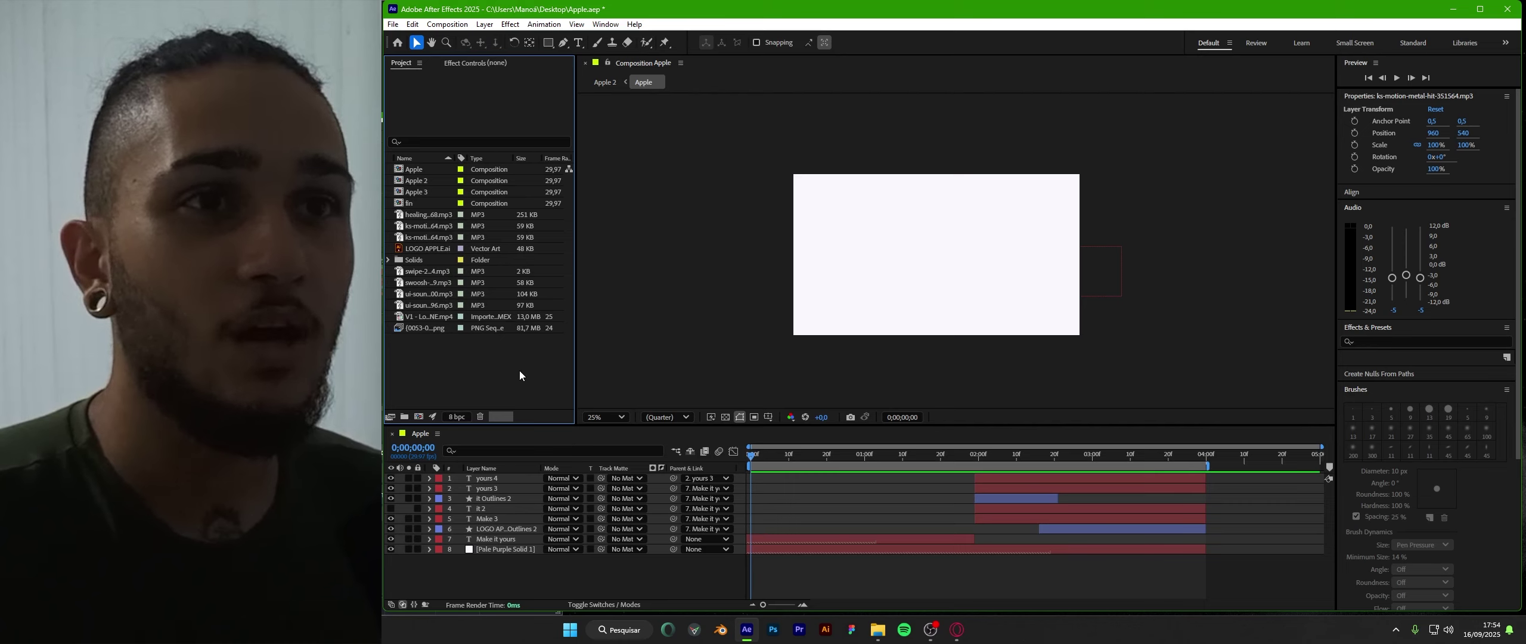
# Step: Add the two ui-sound MP3s and the ko-motion-metal-hit MP3 to the Apple composition above all its layers
pyautogui.click(434, 305)
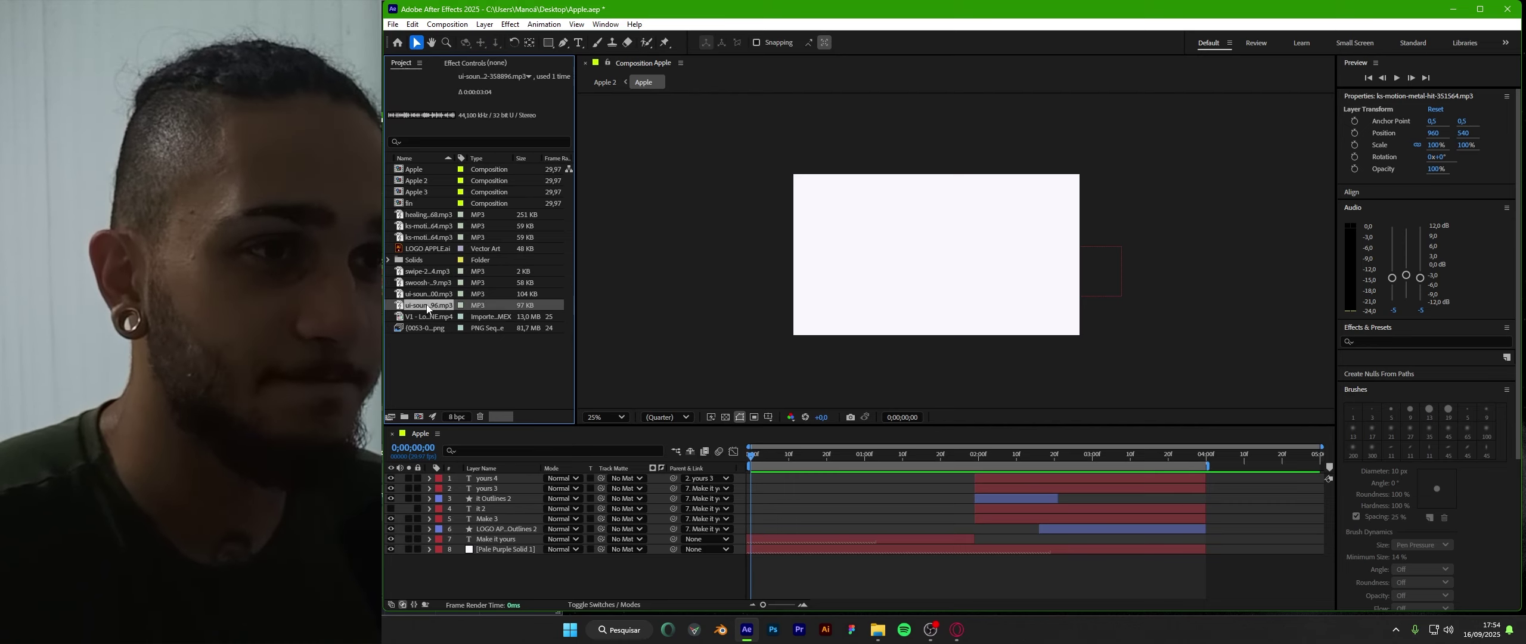
pyautogui.keyDown('ctrl'); pyautogui.click(436, 294); pyautogui.keyUp('ctrl')
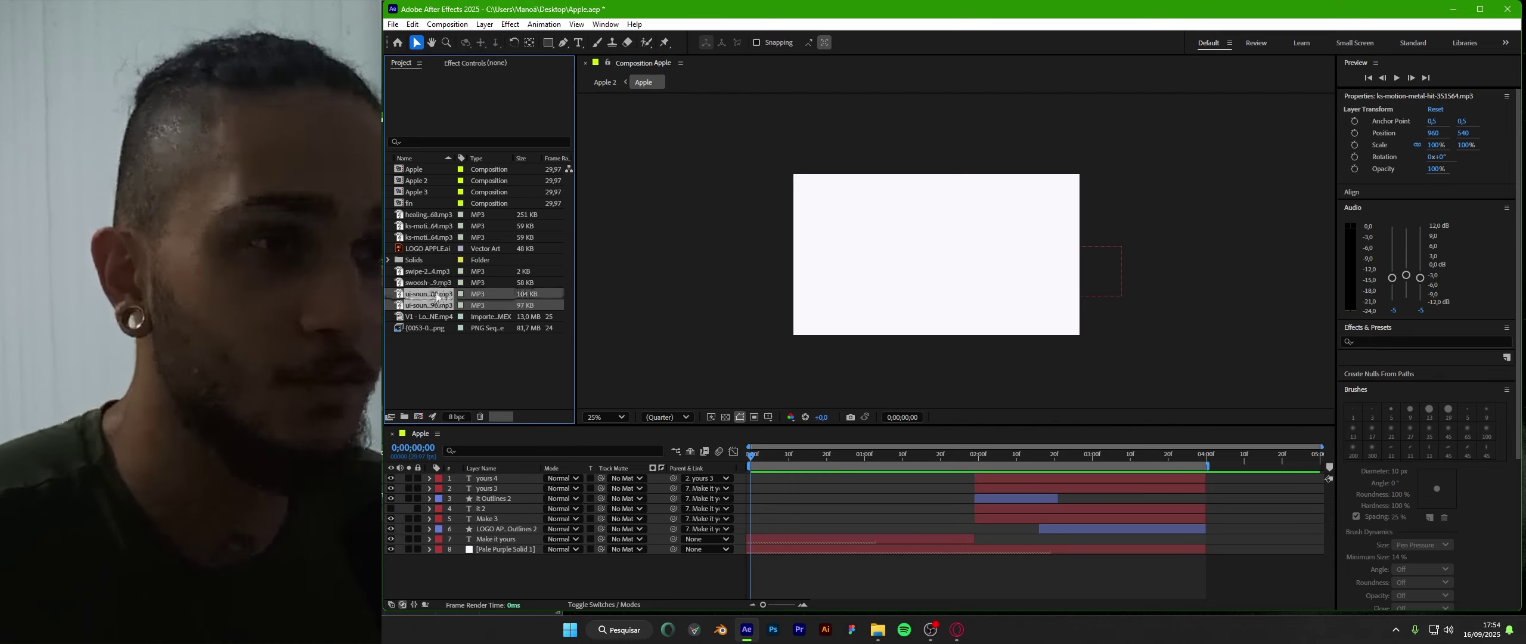
pyautogui.keyDown('ctrl'); pyautogui.click(431, 227); pyautogui.keyUp('ctrl')
pyautogui.moveTo(431, 226); pyautogui.dragTo(529, 474)
pyautogui.click(819, 519)
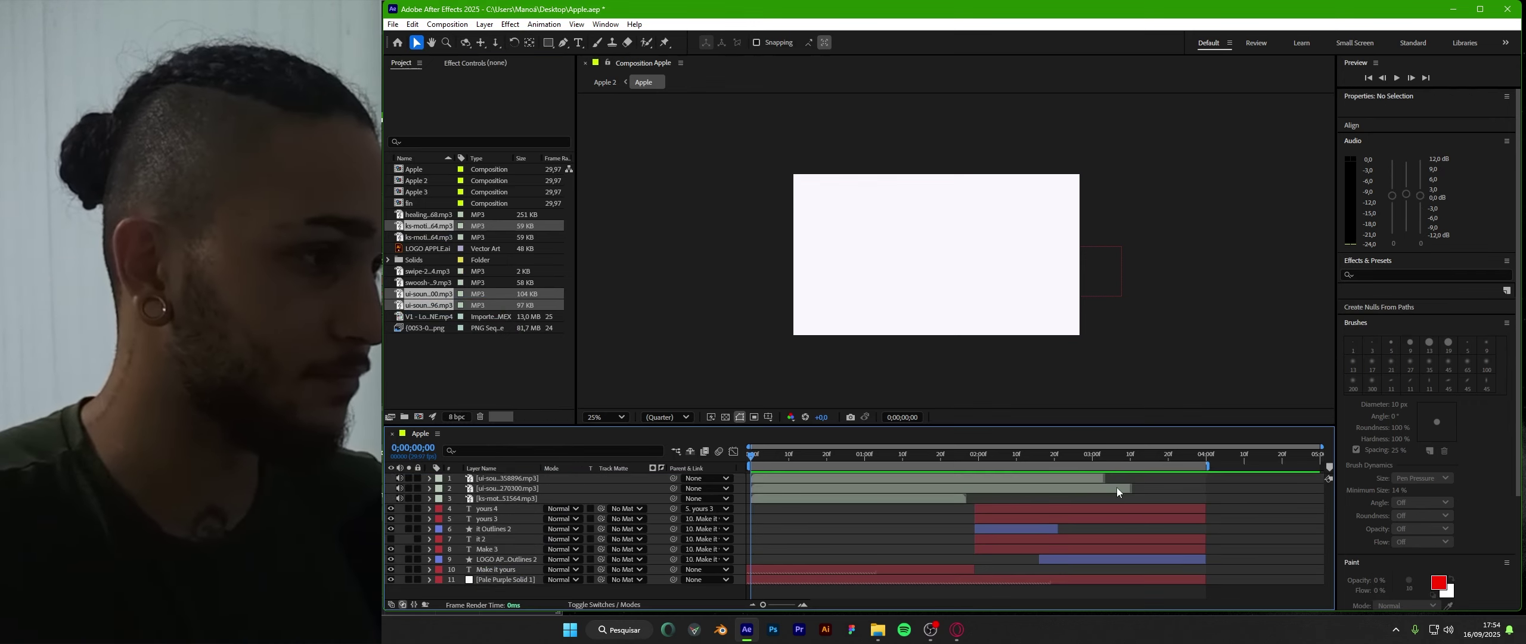
# Step: Solo the ko-motion-metal-hit audio layer and play the composition to listen to it
pyautogui.click(413, 510)
pyautogui.click(411, 509)
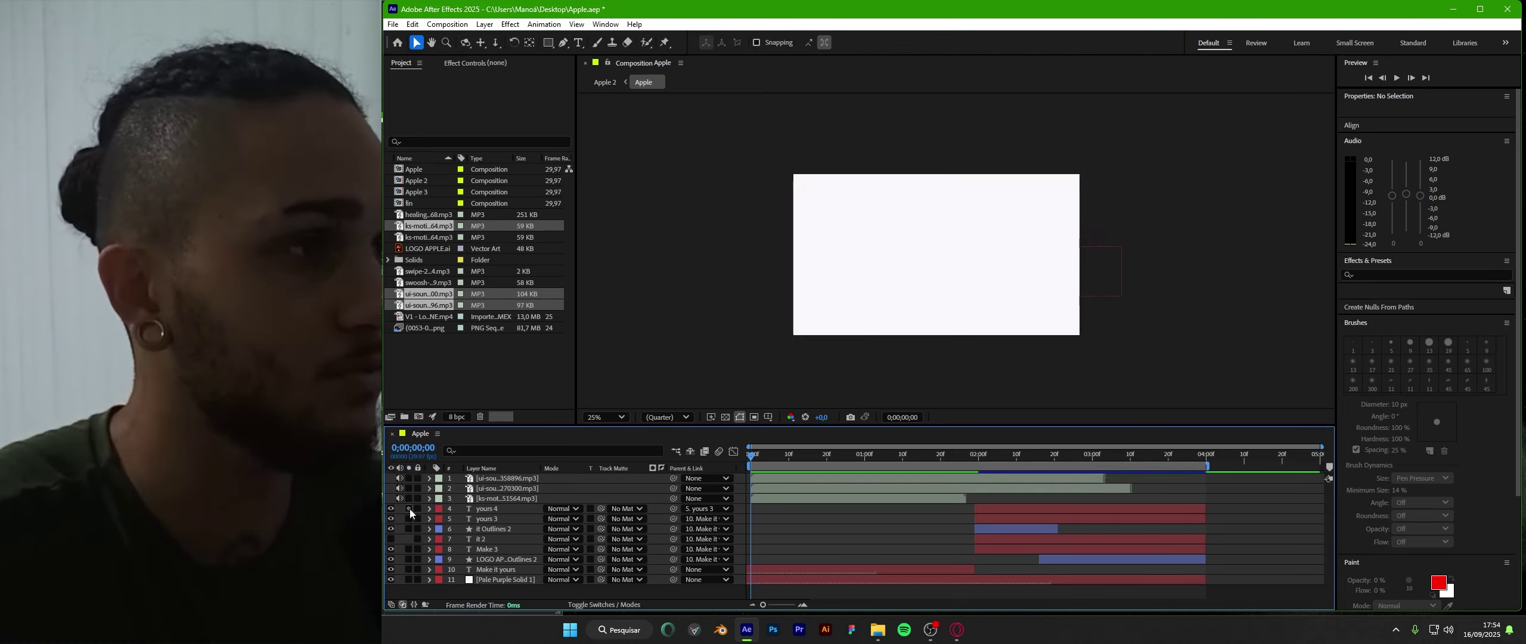
pyautogui.click(409, 499)
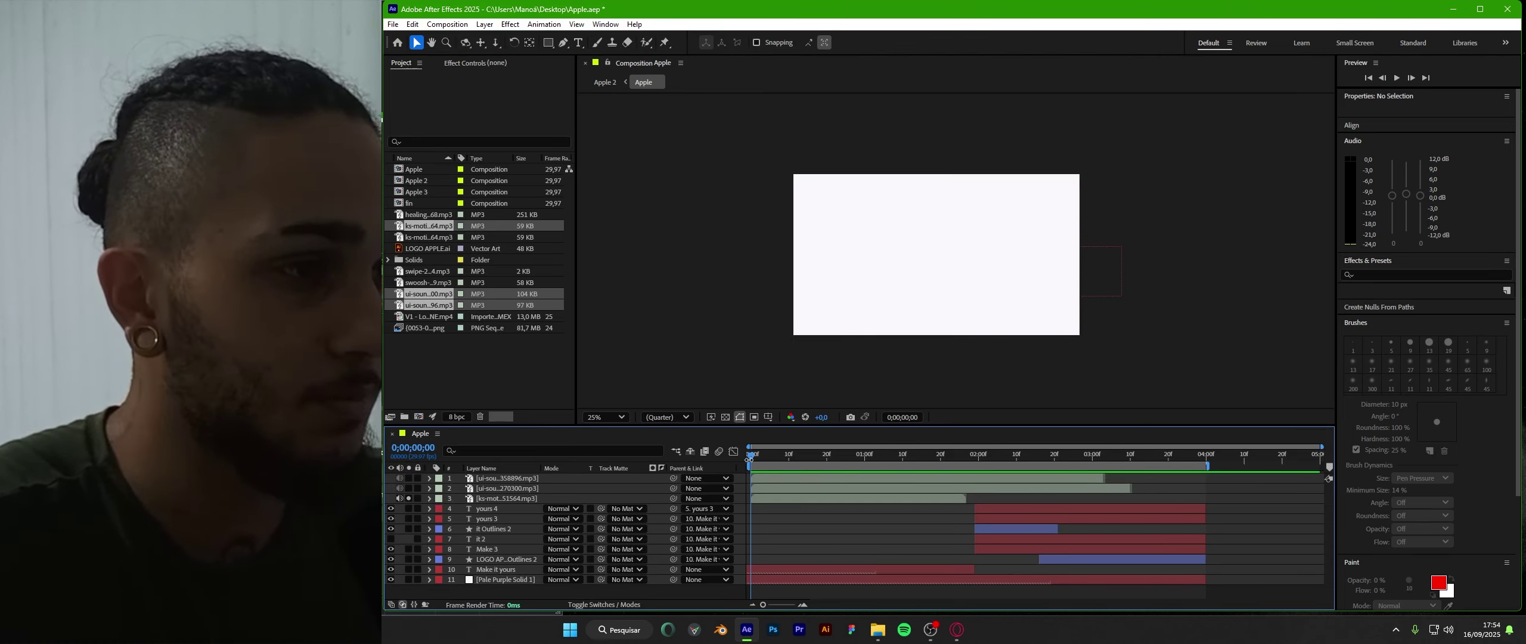
pyautogui.click(793, 498)
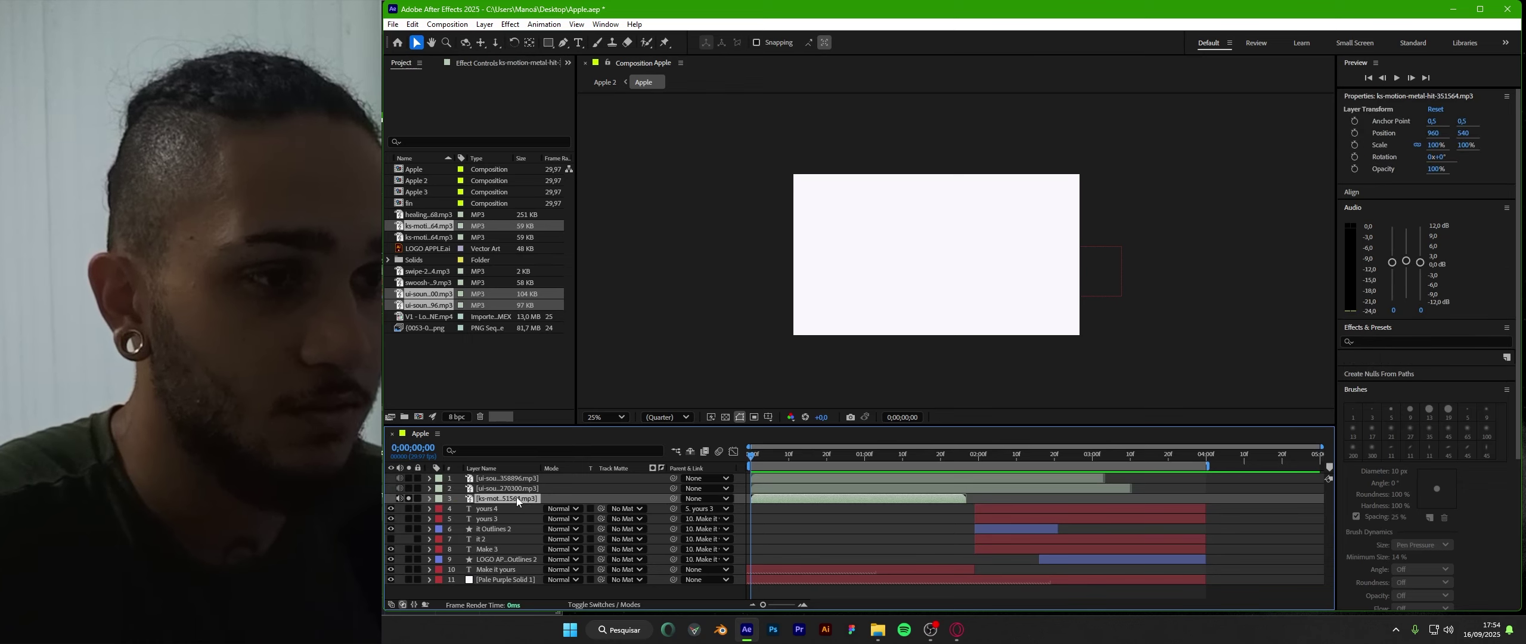
pyautogui.press('space')
pyautogui.press('space')
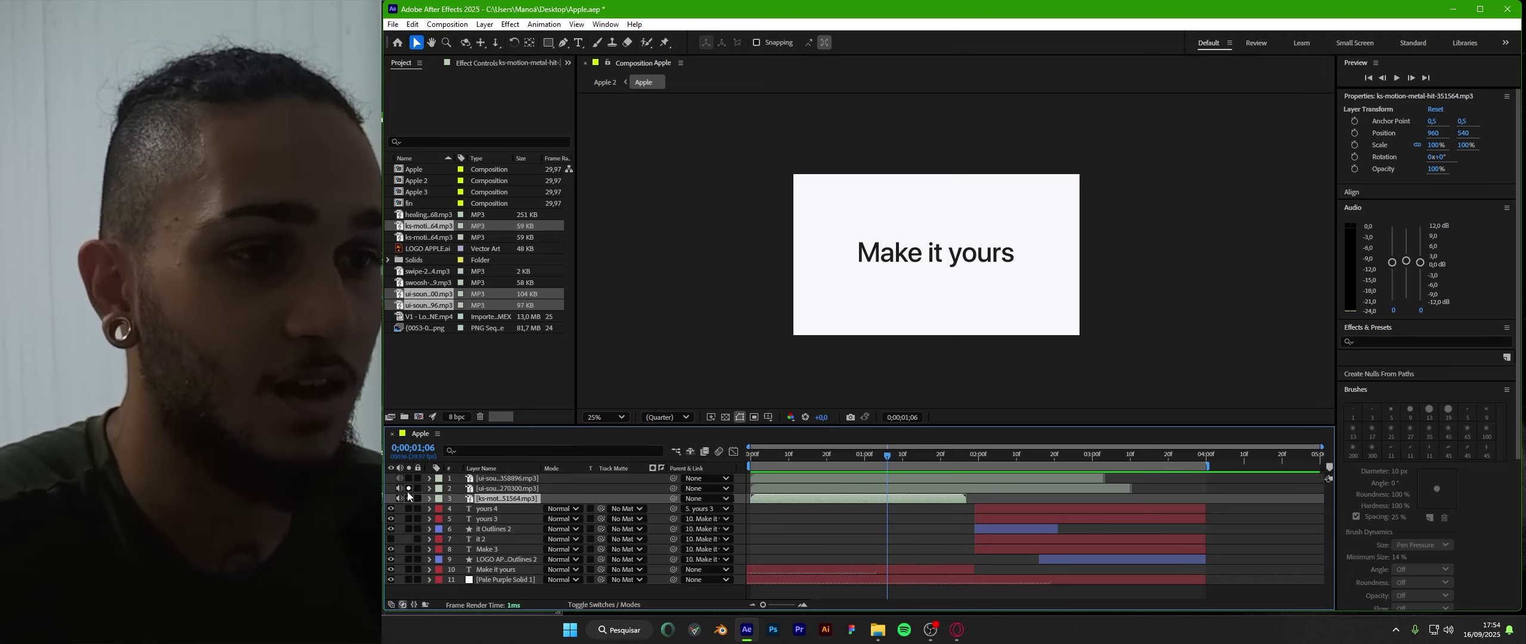
# Step: Play the composition with ui-sound-off soloed, and again with only ui-sounds-pack-2-sound-2 soloed
pyautogui.press('space')
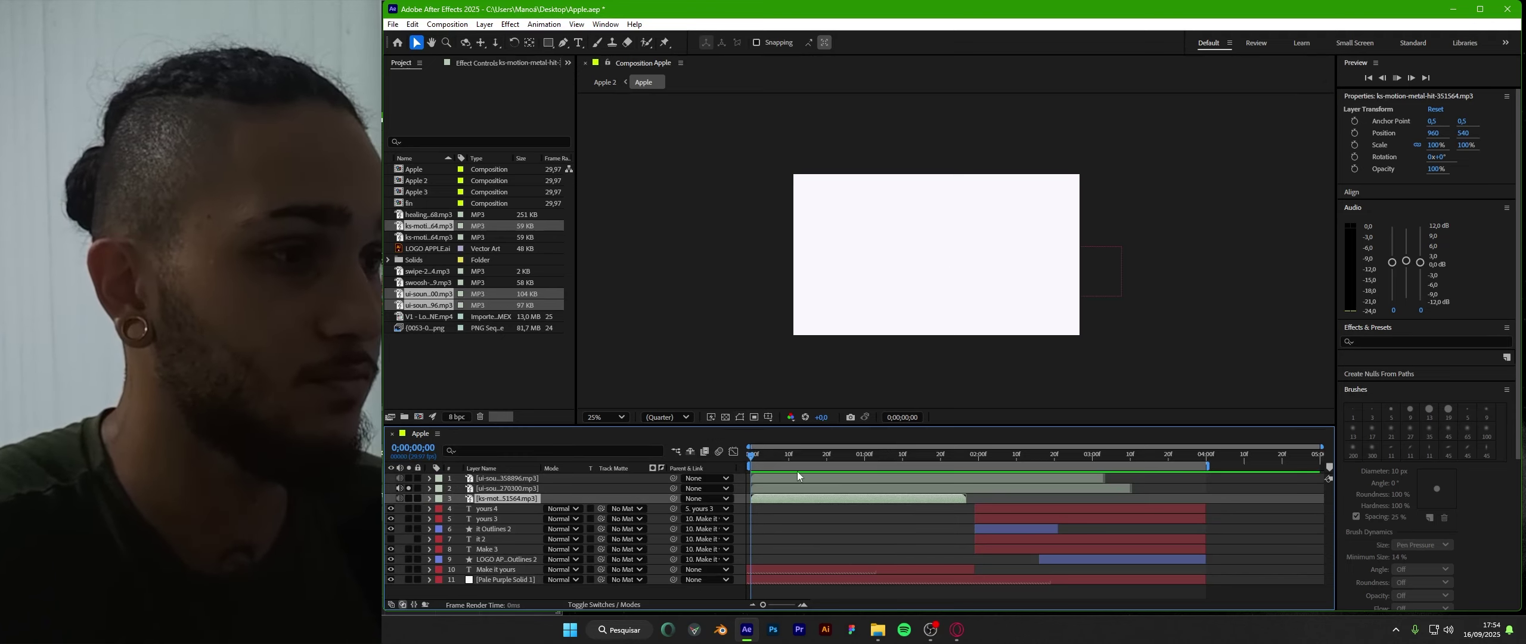
pyautogui.press('space')
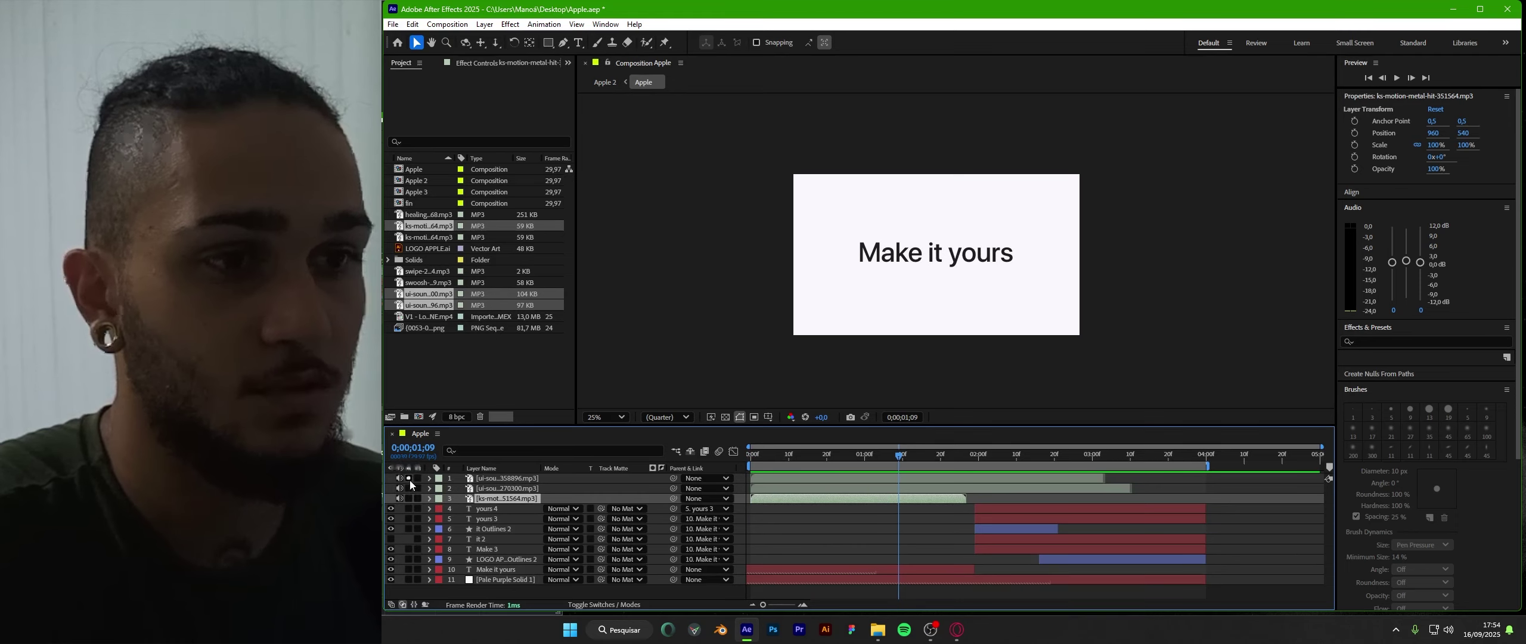
pyautogui.press('space')
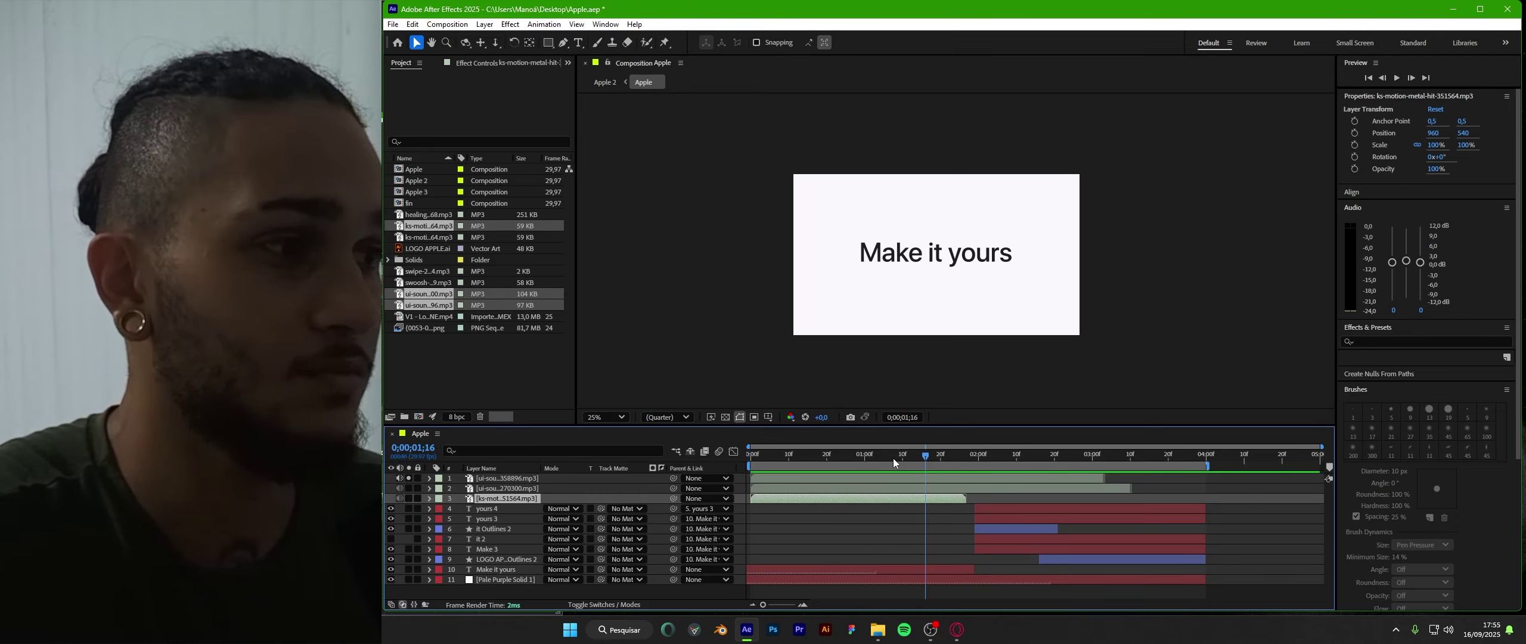
pyautogui.press('space')
pyautogui.press('space')
pyautogui.press('space')
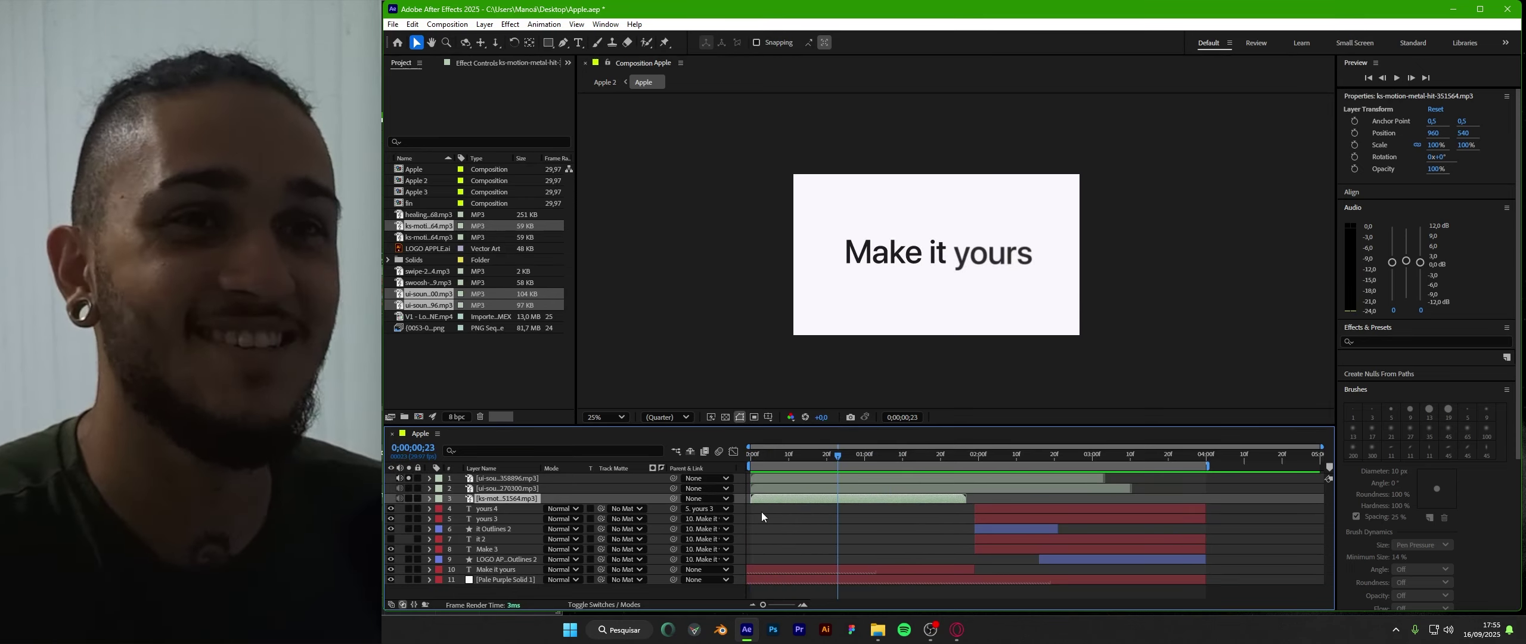
# Step: Show the waveform of ui-sounds-pack-2-sound-2 and shift the layer so its peak falls near 0;00;02;07, checking it with playback
pyautogui.click(494, 477)
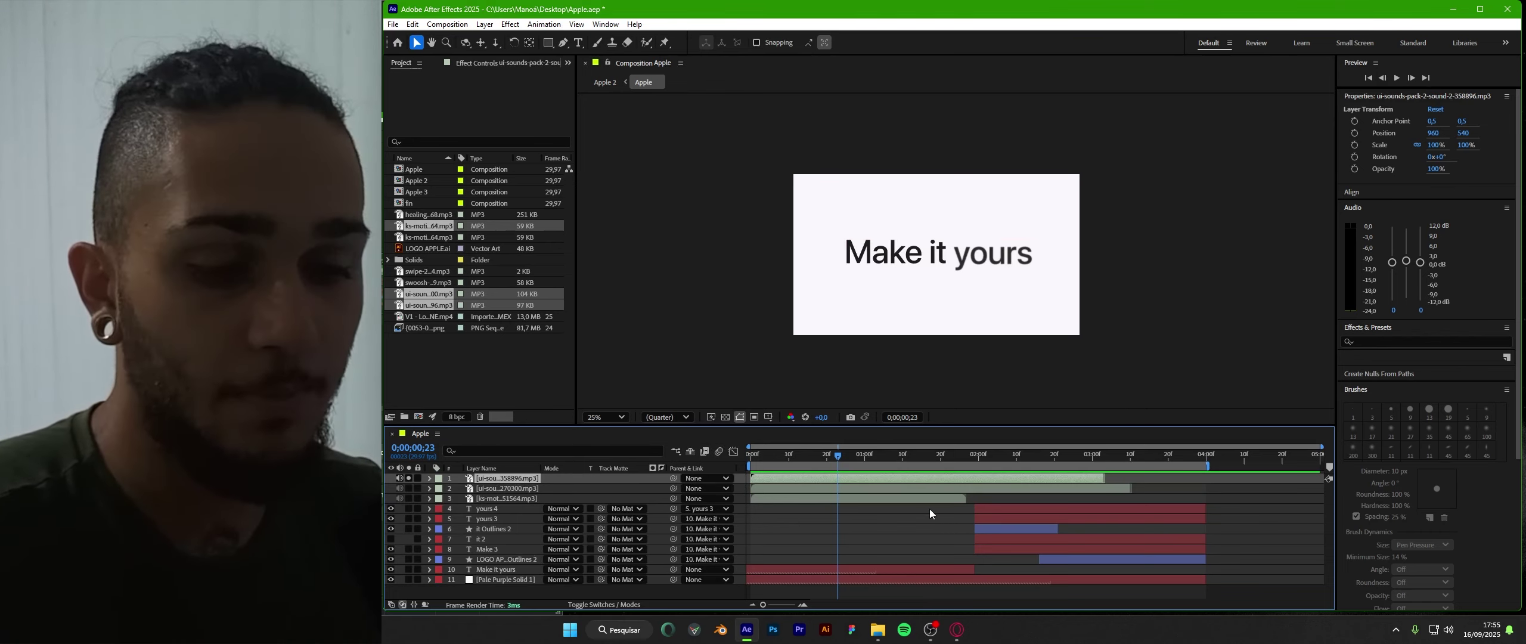
pyautogui.press('l')
pyautogui.press('l')
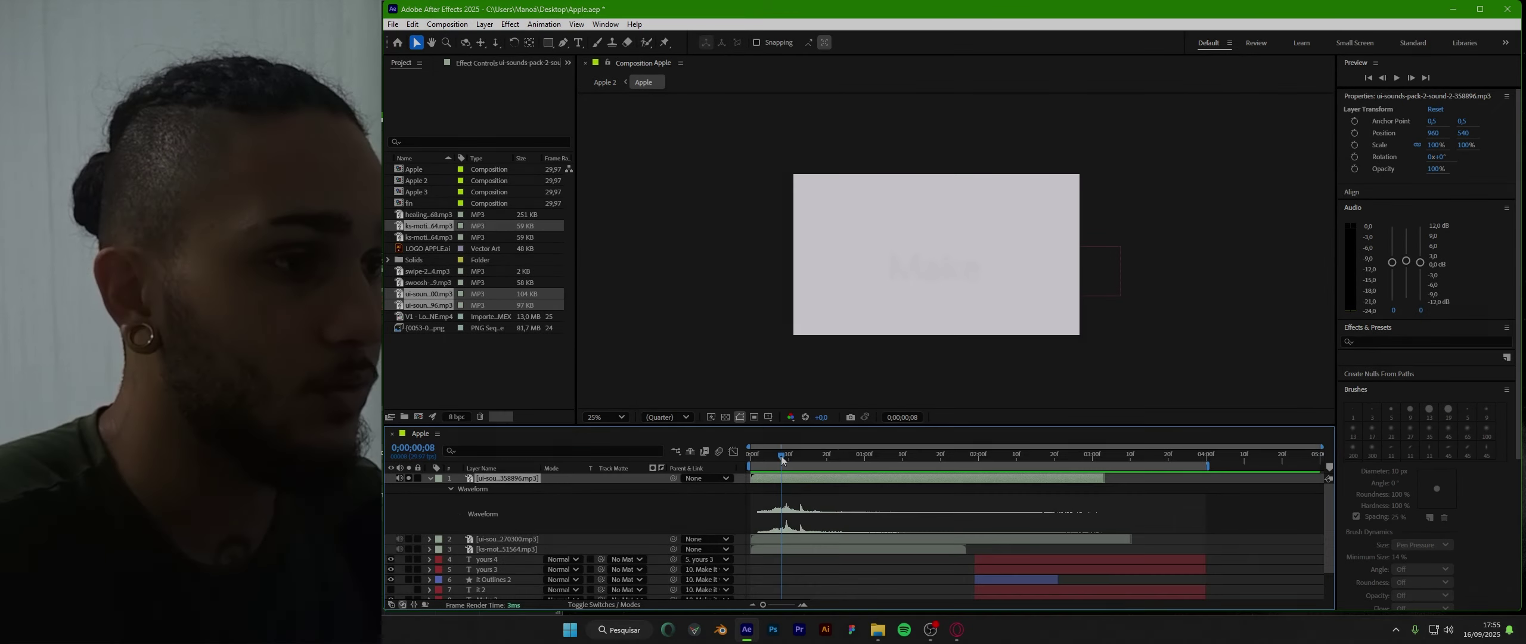
pyautogui.moveTo(797, 461); pyautogui.dragTo(1006, 488)
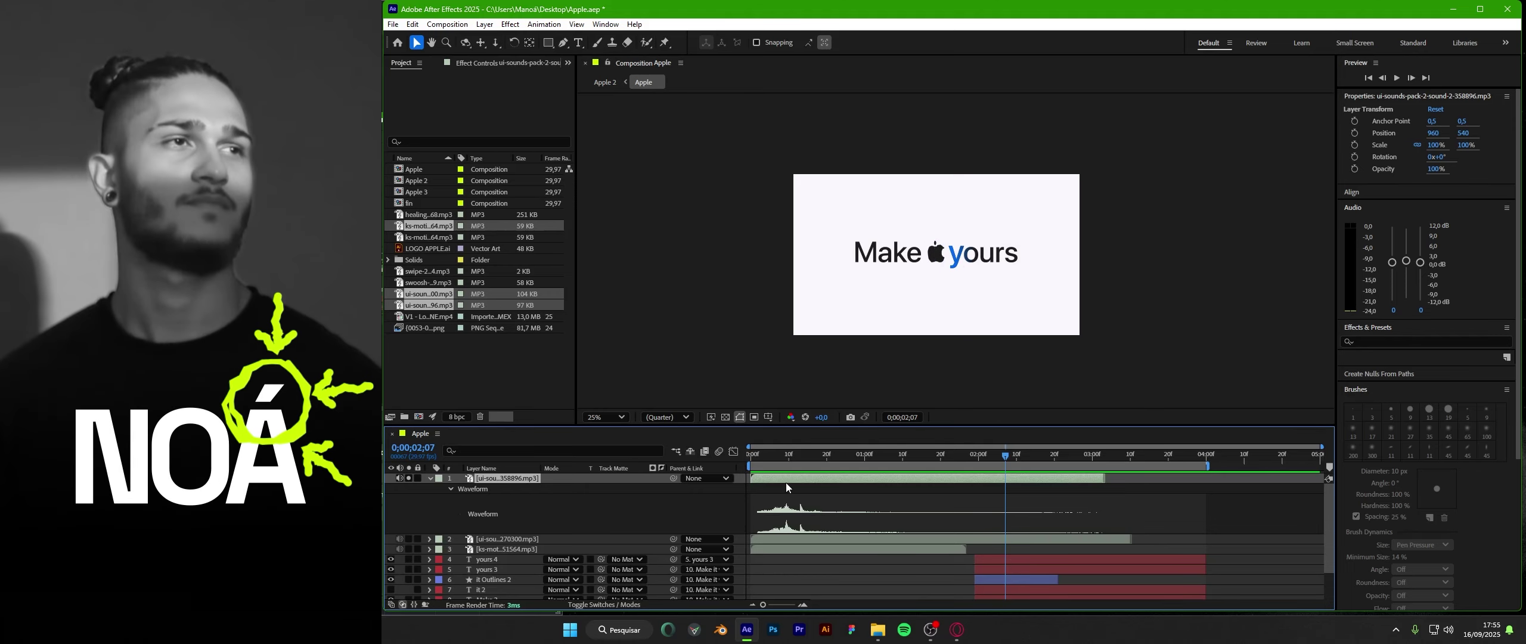
pyautogui.moveTo(785, 481); pyautogui.dragTo(999, 533)
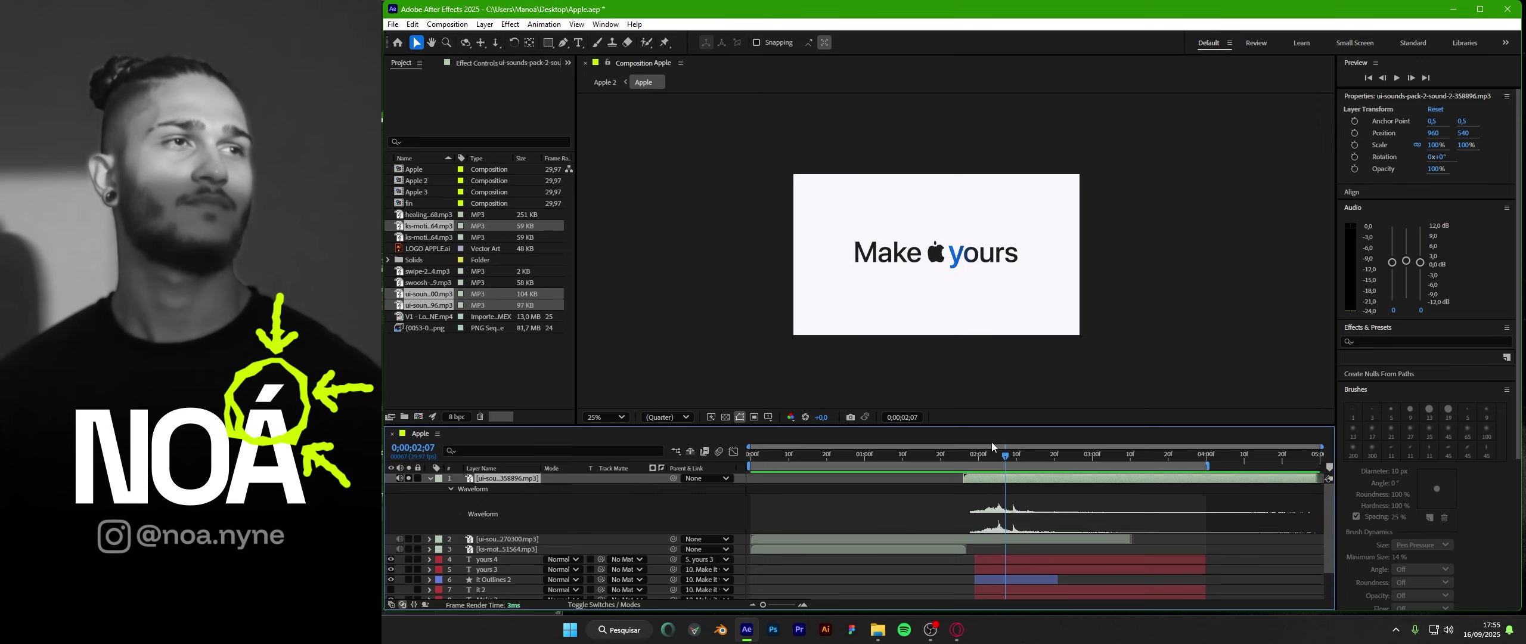
pyautogui.moveTo(1006, 453); pyautogui.dragTo(1002, 455)
pyautogui.press('space')
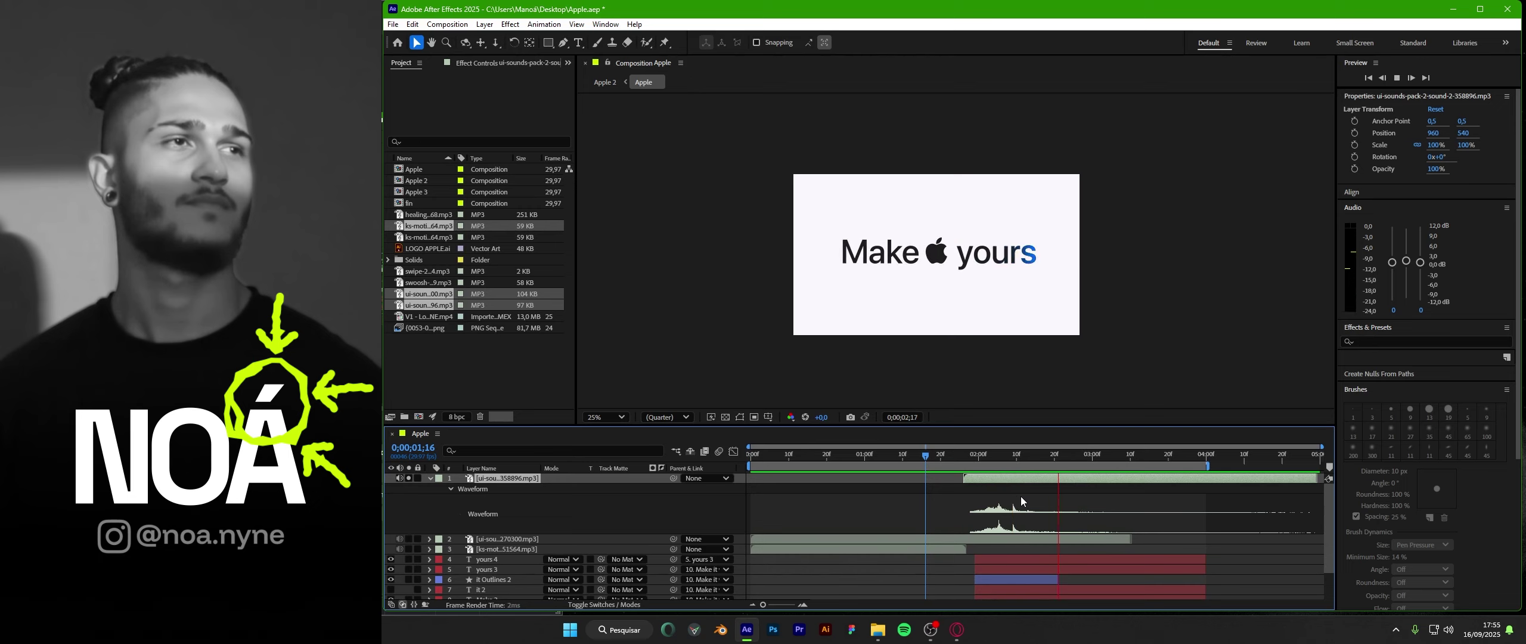
pyautogui.press('space')
# Step: Solo the ui-sound-off audio layer instead and show its waveform, with the playhead where its sound begins
pyautogui.moveTo(908, 460); pyautogui.dragTo(748, 520)
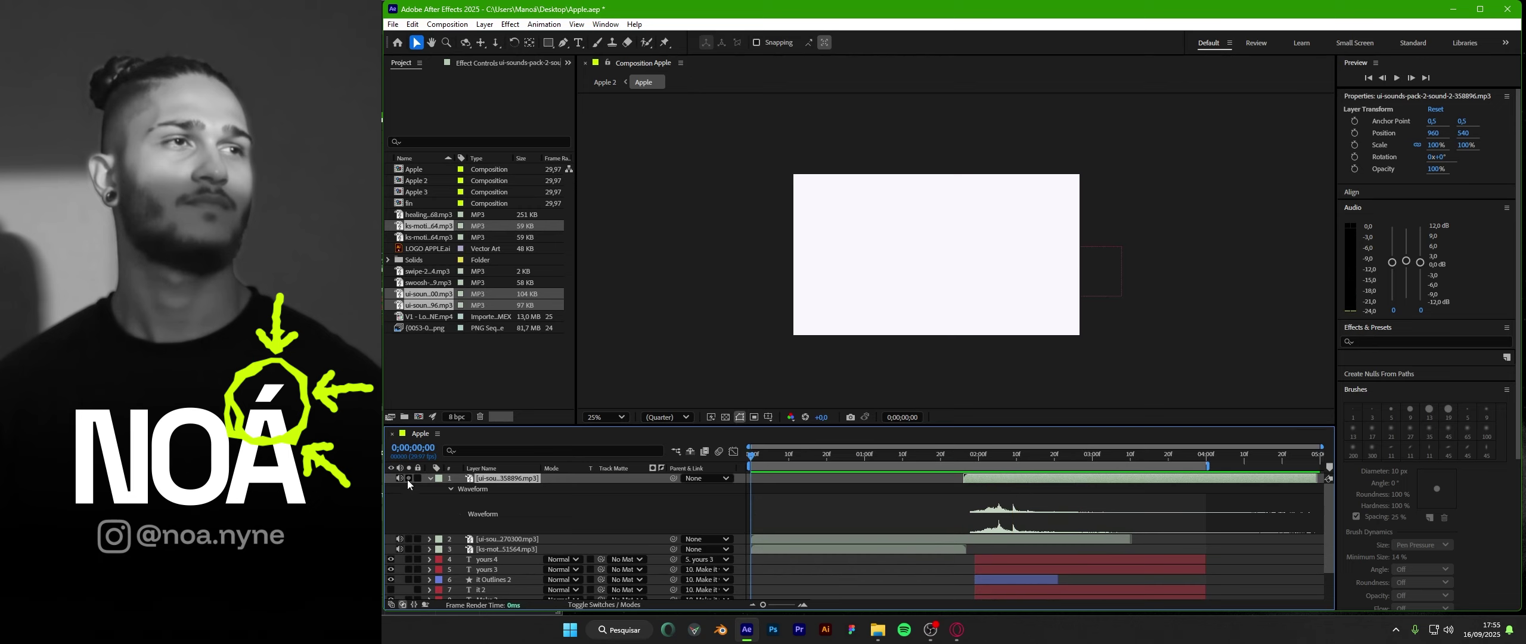
pyautogui.click(409, 538)
pyautogui.click(823, 539)
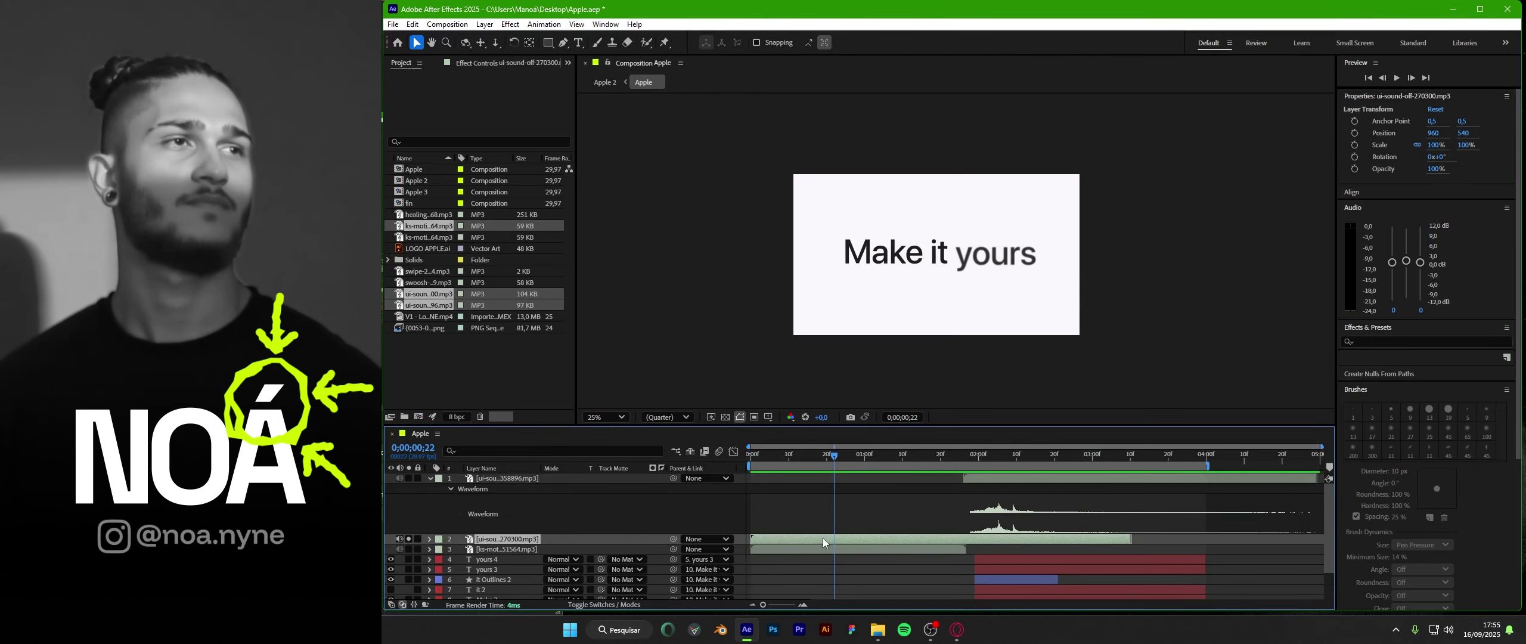
pyautogui.press('l')
pyautogui.press('l')
pyautogui.scroll(-2, 831, 511)
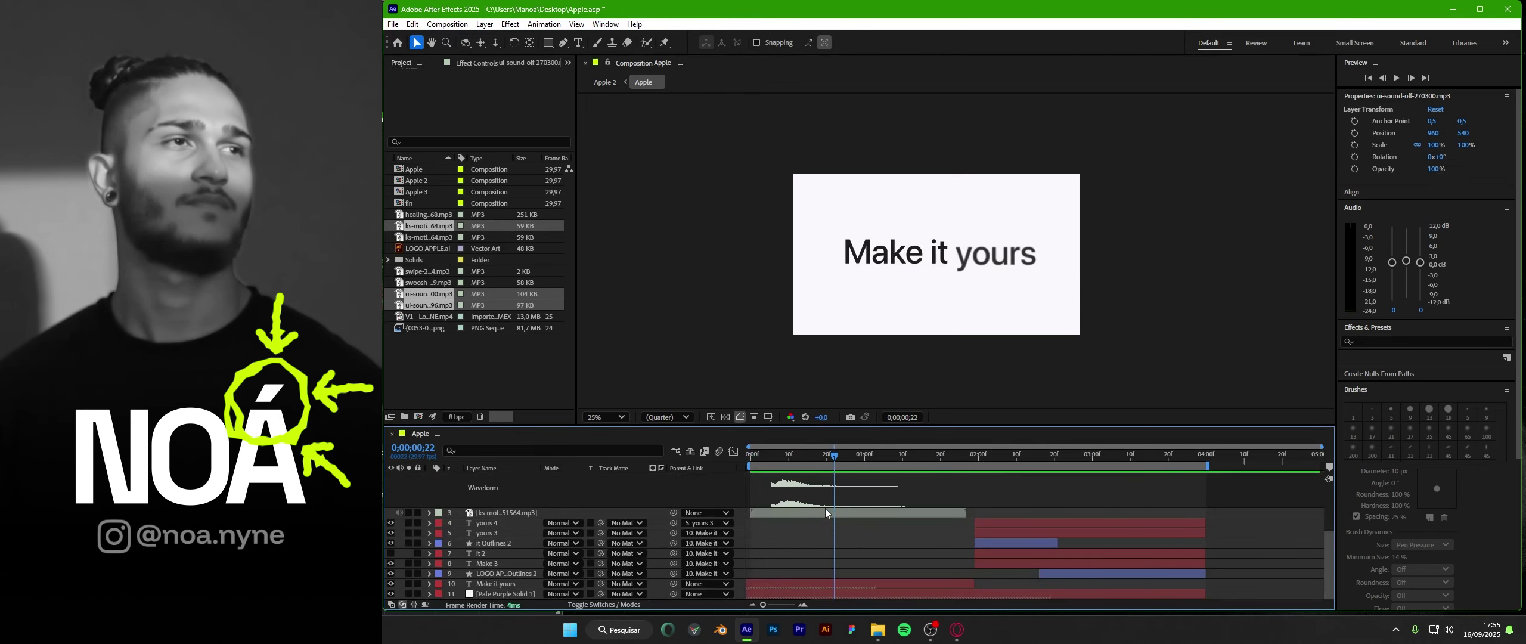
pyautogui.scroll(1, 825, 511)
pyautogui.click(773, 456)
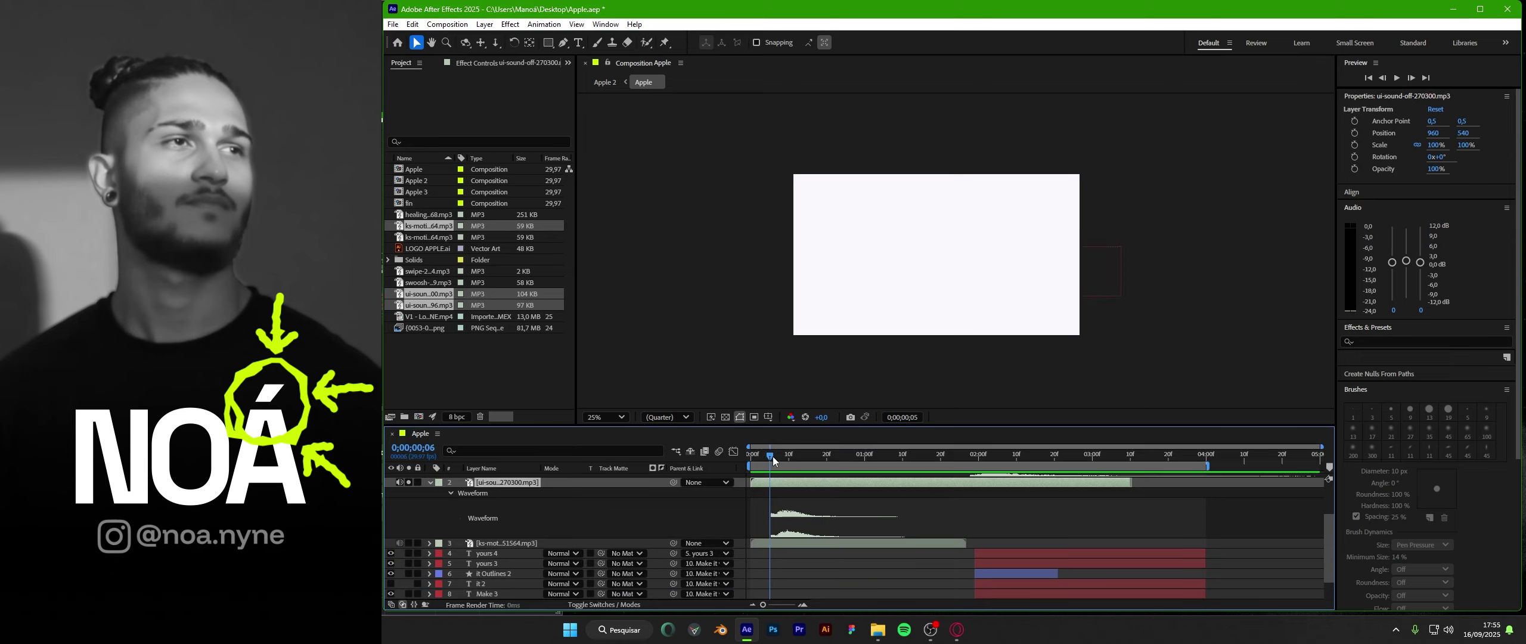
# Step: Slide the ui-sound-off layer until its waveform begins at about 0;00;00;05, checking each position with playback from the start
pyautogui.moveTo(773, 455); pyautogui.dragTo(800, 487)
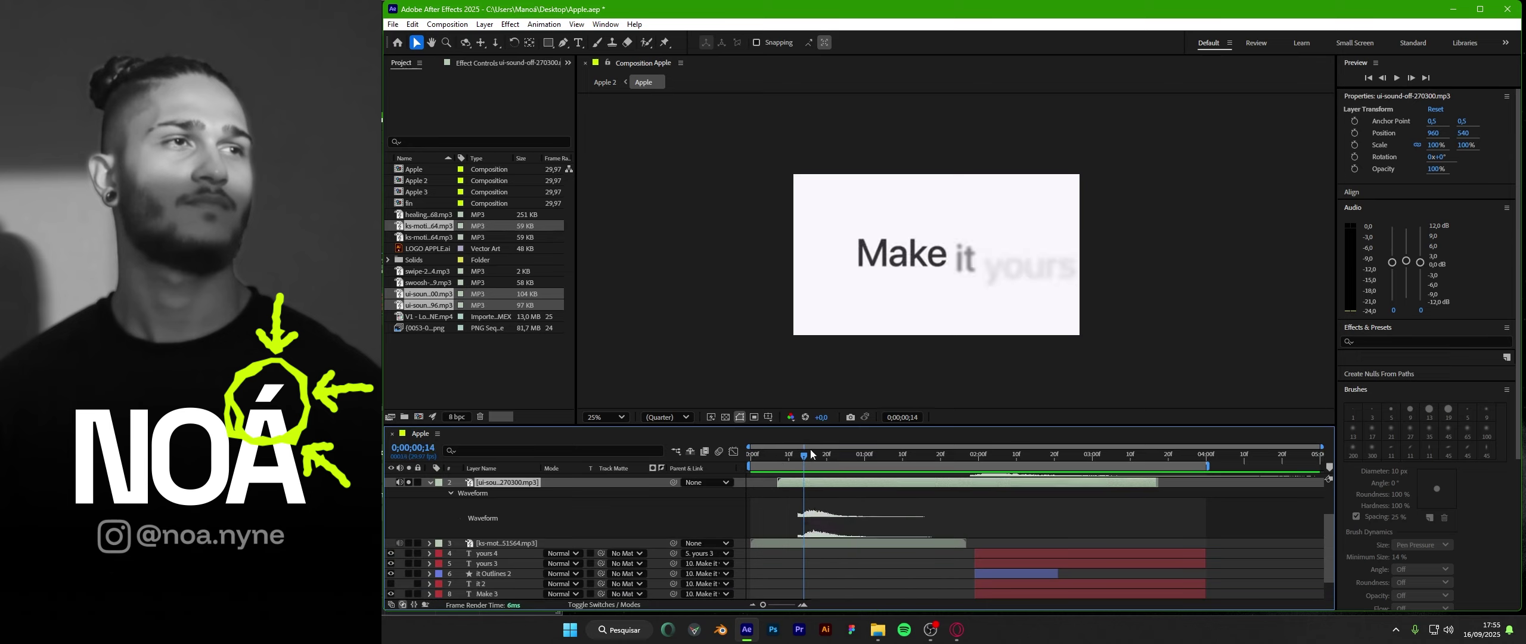
pyautogui.press('Home')
pyautogui.press('space')
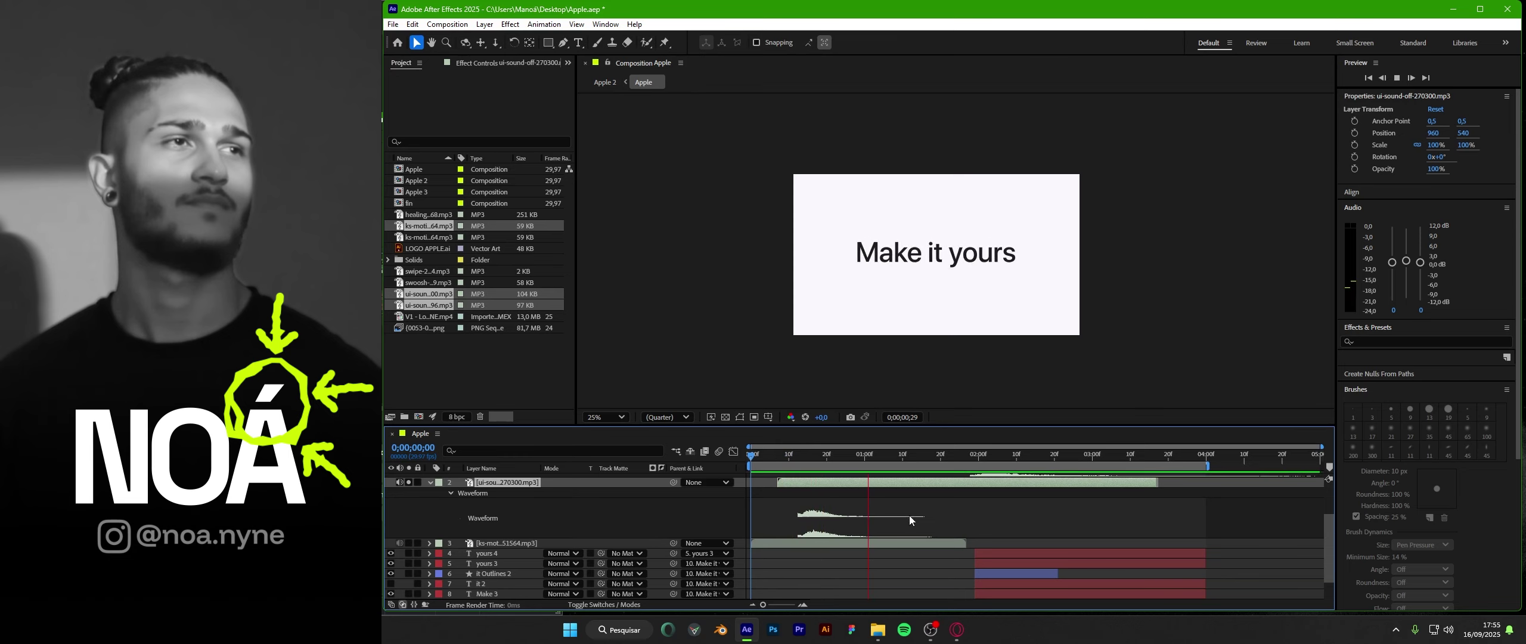
pyautogui.moveTo(821, 482); pyautogui.dragTo(790, 475)
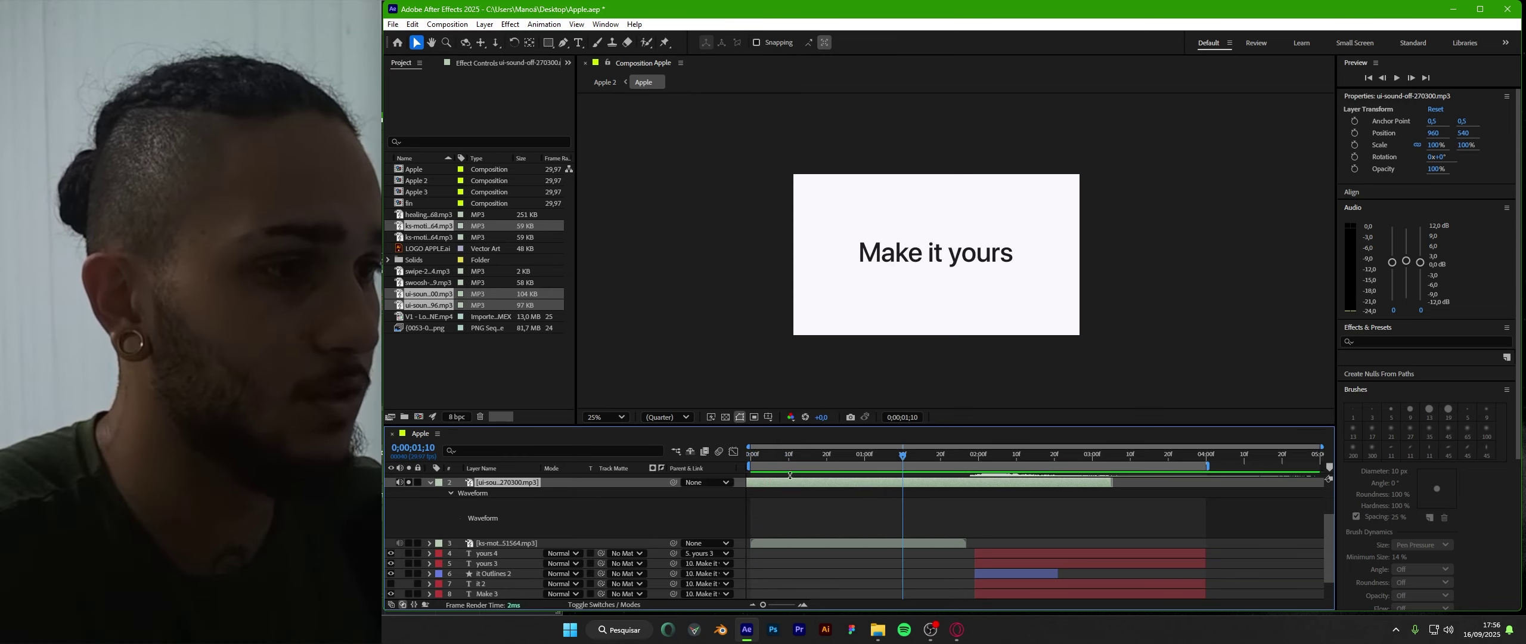
pyautogui.press('Home')
pyautogui.press('space')
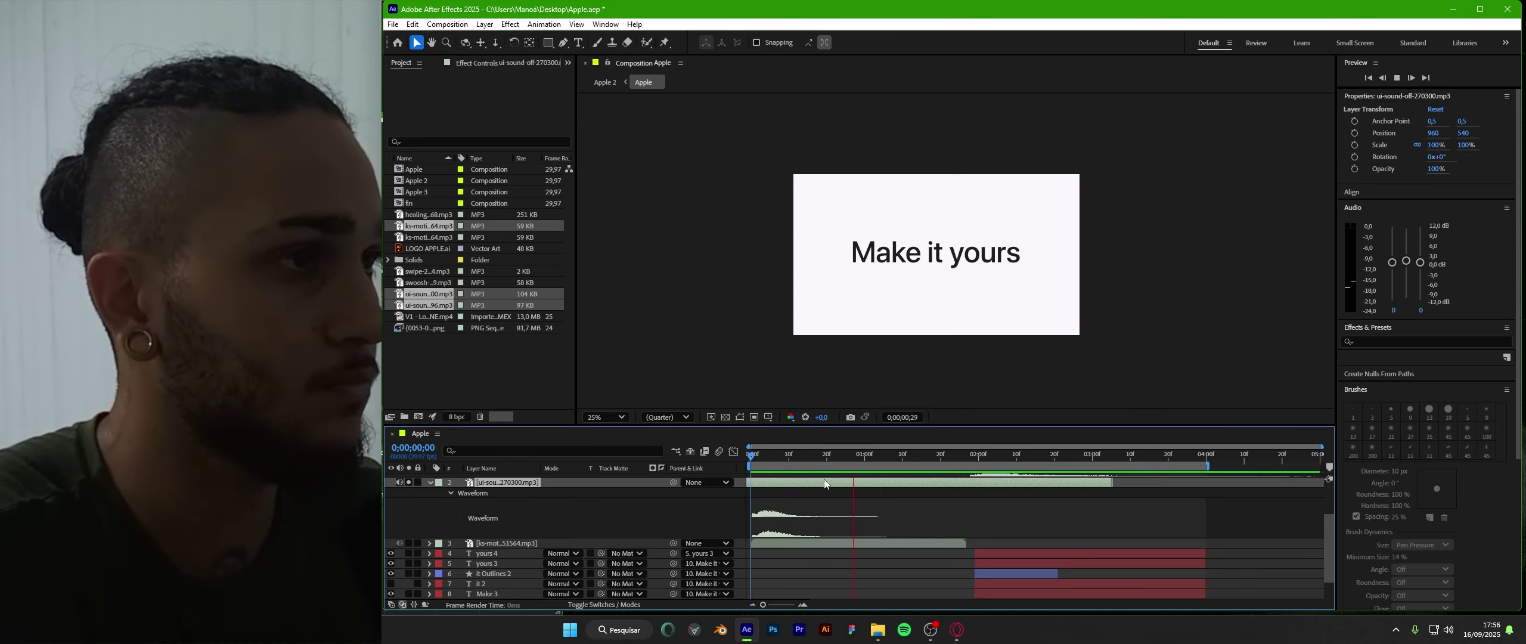
pyautogui.moveTo(776, 486); pyautogui.dragTo(791, 484)
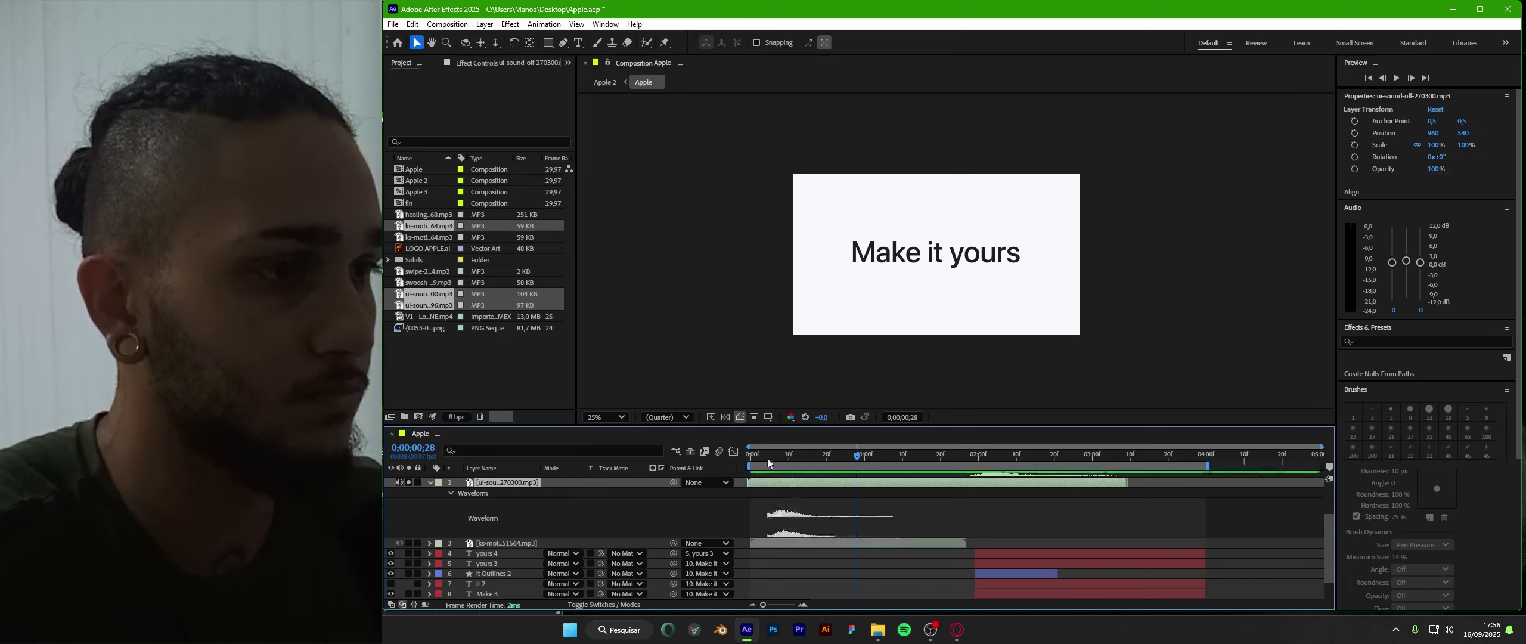
pyautogui.press('Home')
pyautogui.press('space')
pyautogui.press('space')
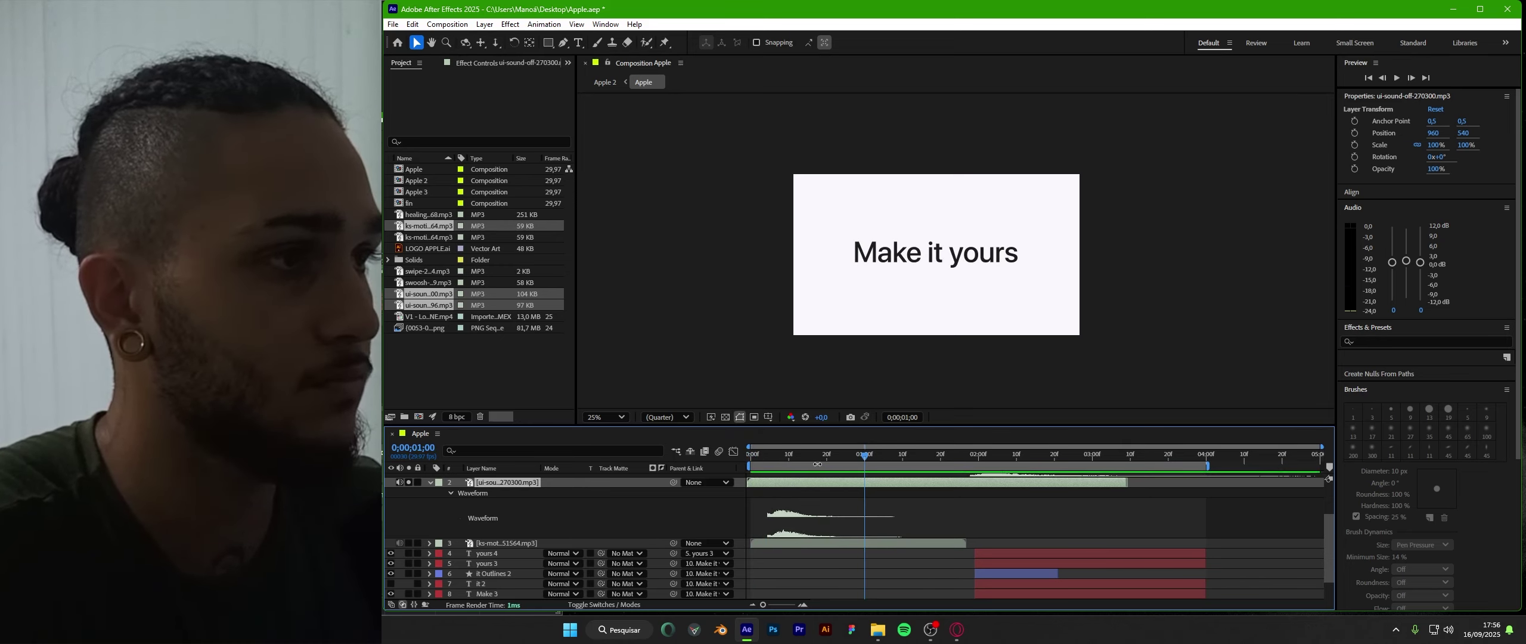
# Step: Shift the ko-motion-metal-hit audio layer so it starts at about 0;00;00;10, timing its waveform peak to the text animation
pyautogui.click(795, 543)
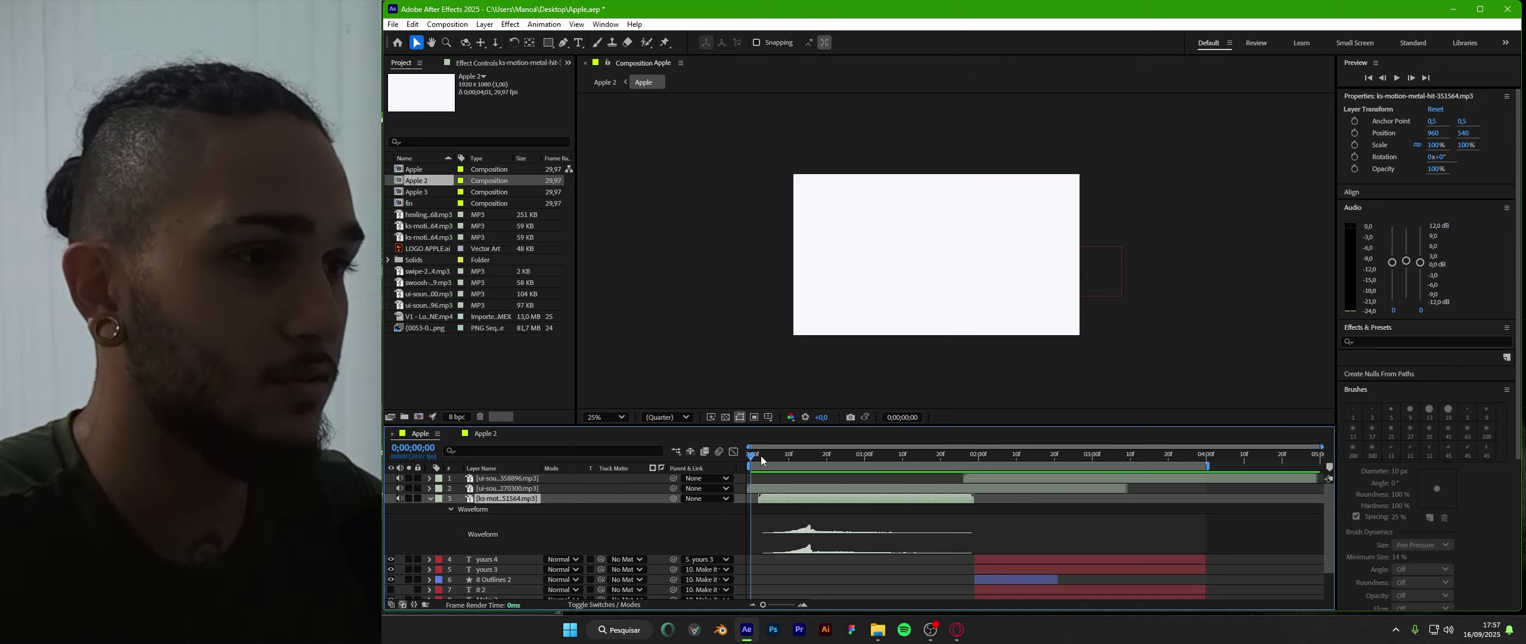
pyautogui.click(792, 504)
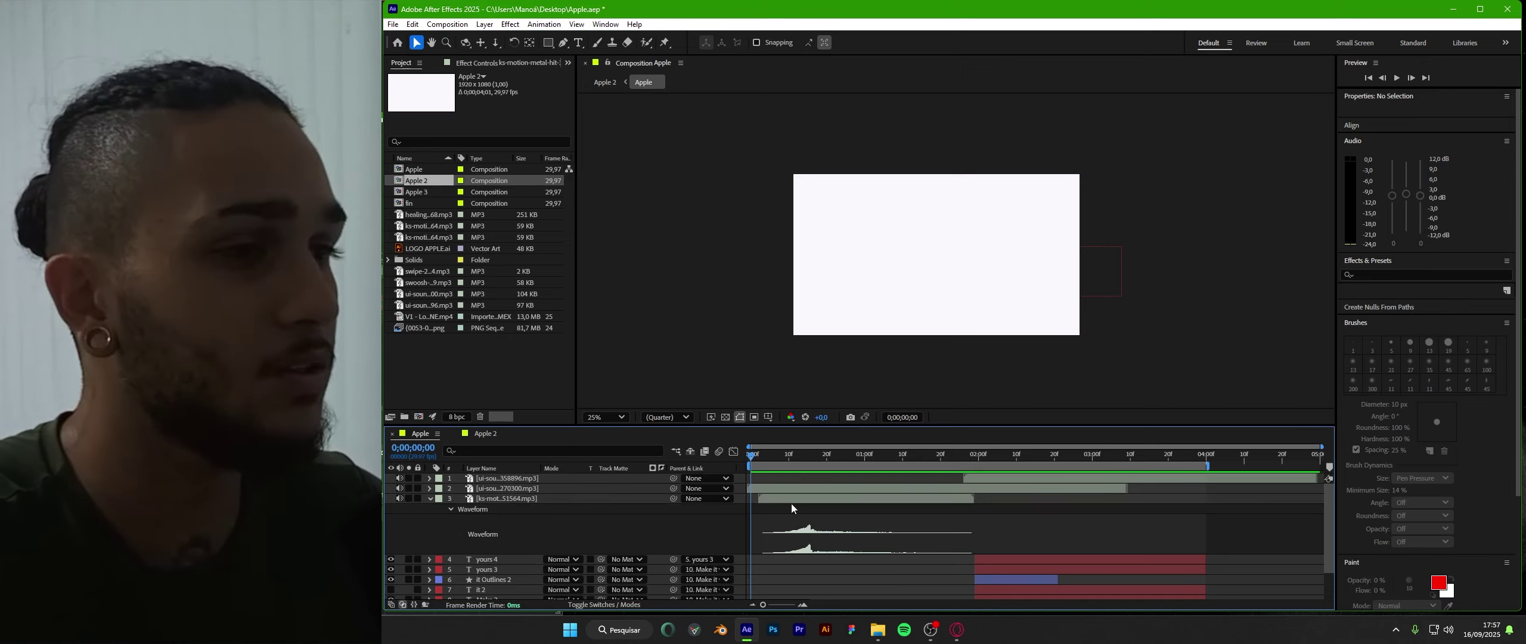
pyautogui.moveTo(798, 498); pyautogui.dragTo(835, 498)
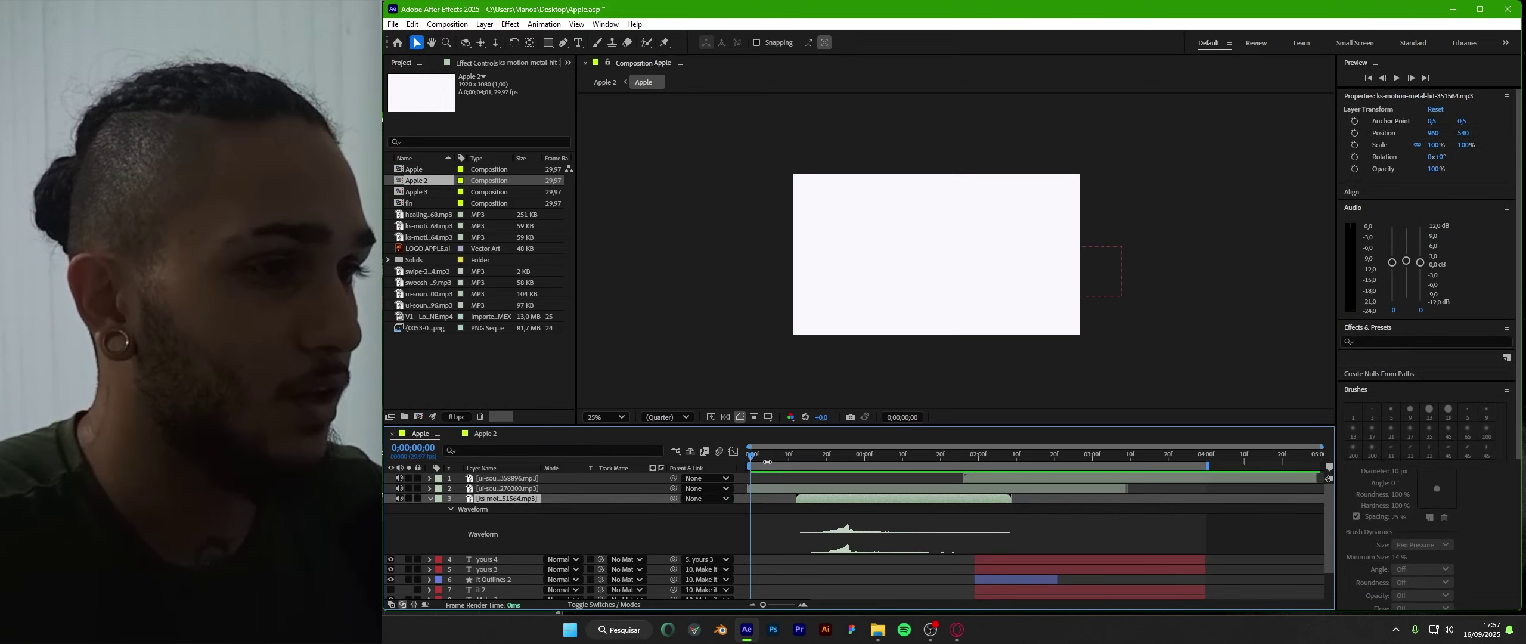
pyautogui.moveTo(768, 462); pyautogui.dragTo(884, 467)
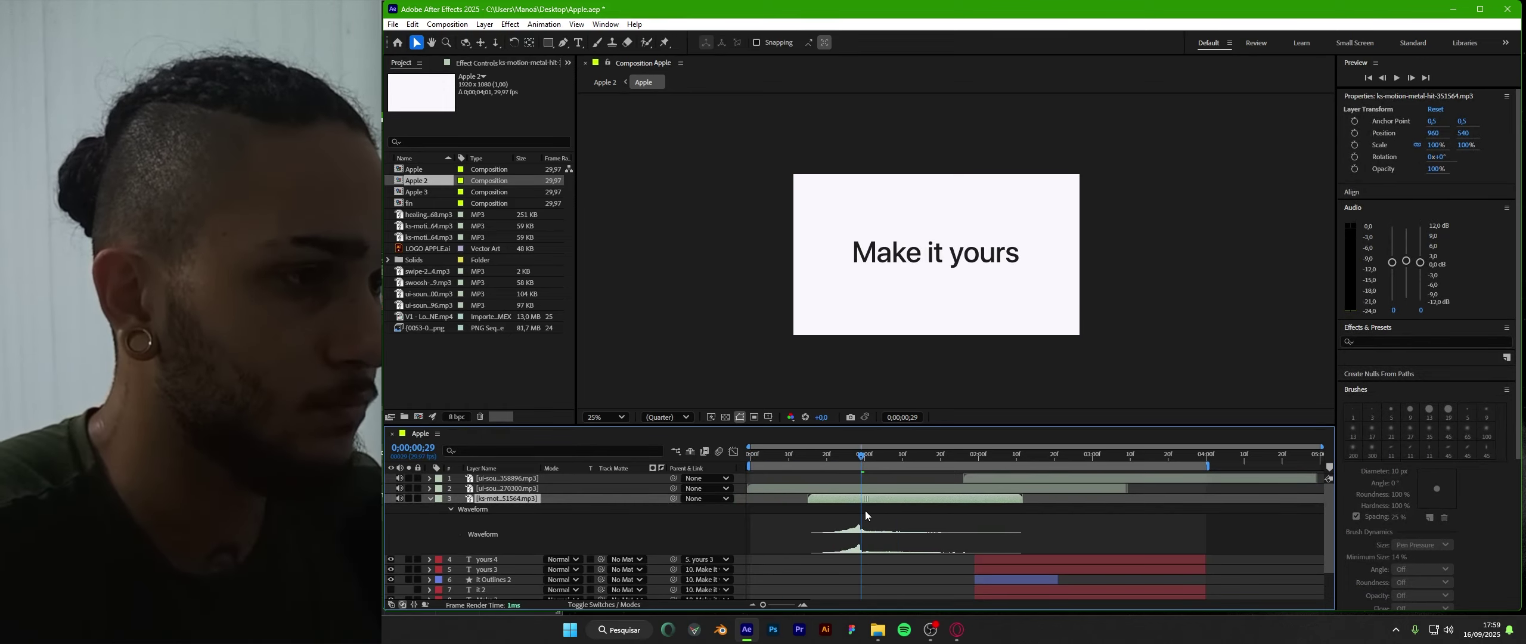
pyautogui.moveTo(865, 500); pyautogui.dragTo(850, 500)
# Step: Play the composition from the start to check the three sounds together, and collapse the ko-motion-metal-hit waveform
pyautogui.click(811, 455)
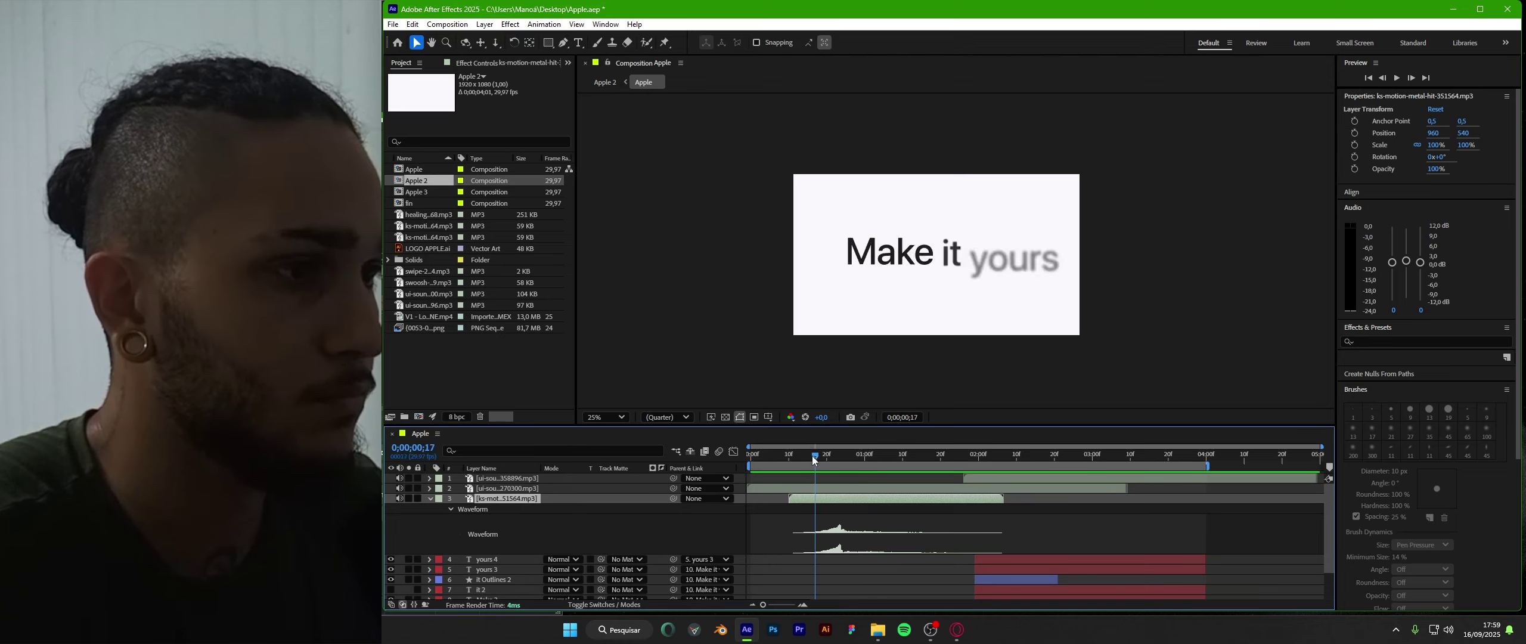
pyautogui.moveTo(812, 455); pyautogui.dragTo(730, 460)
pyautogui.press('space')
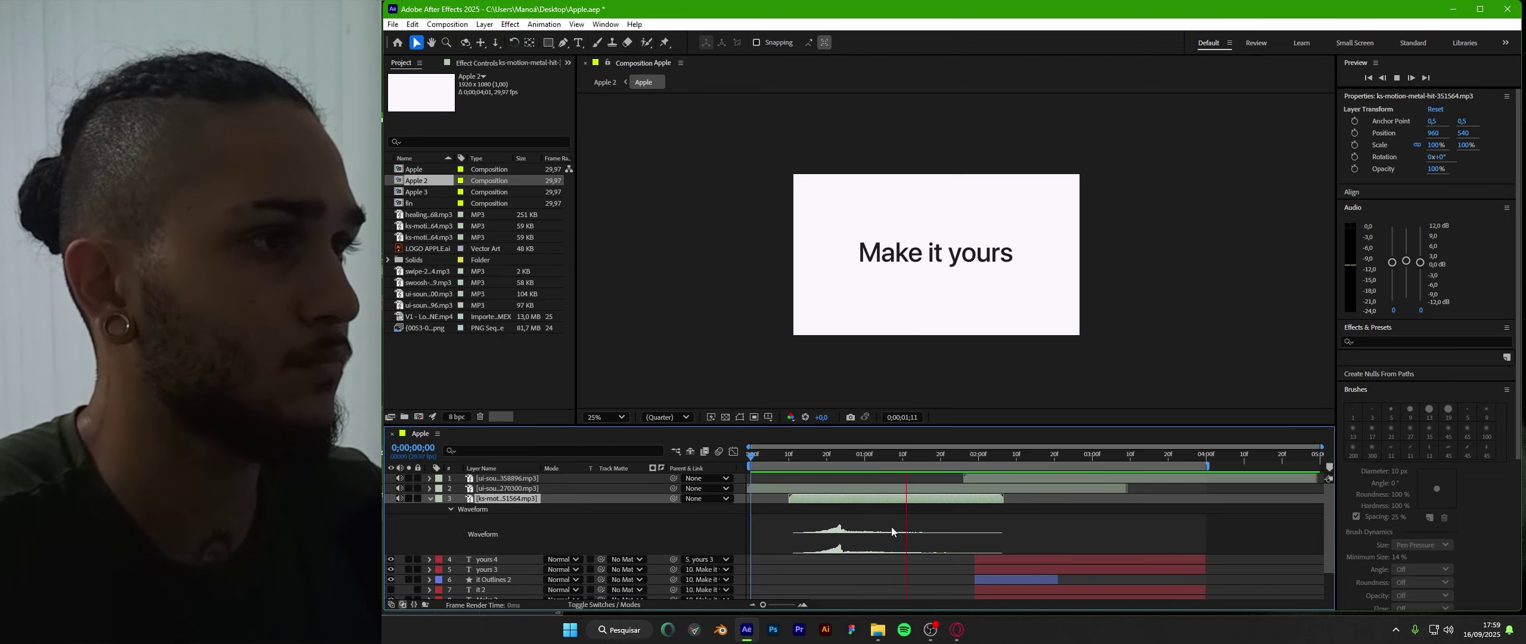
pyautogui.press('space')
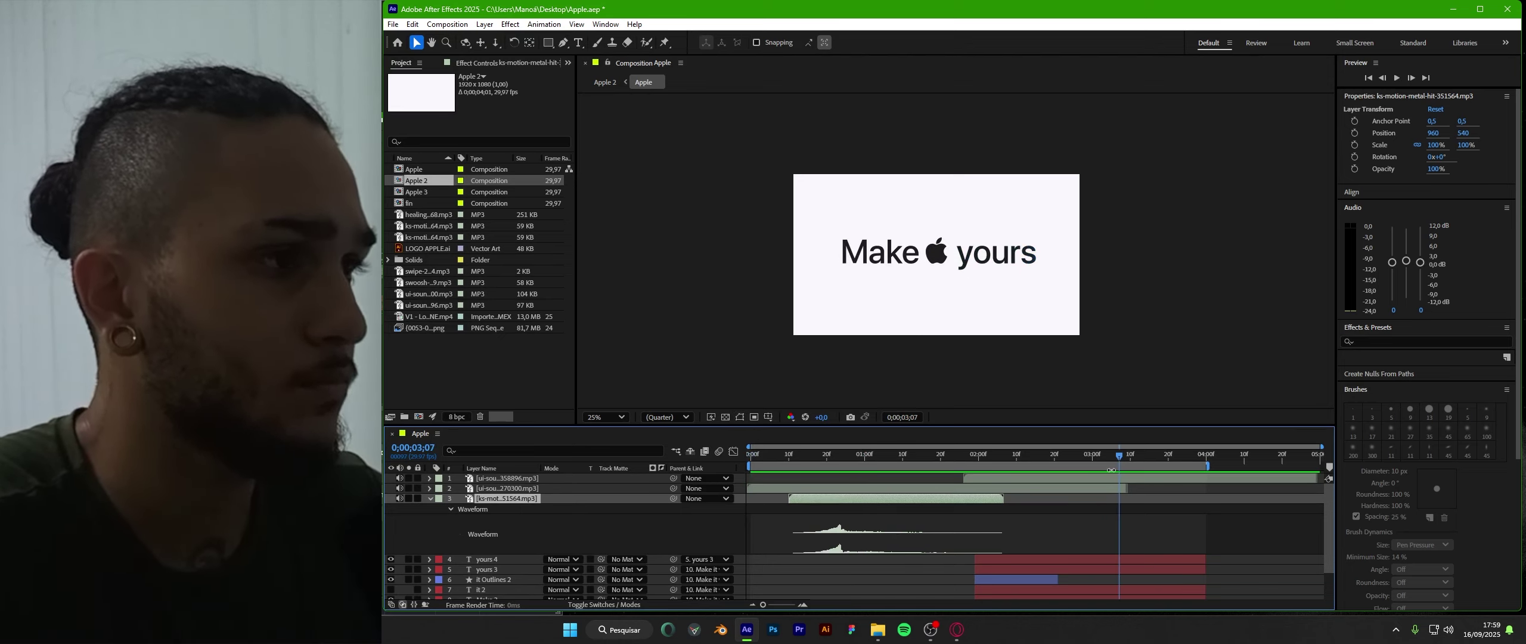
pyautogui.press('space')
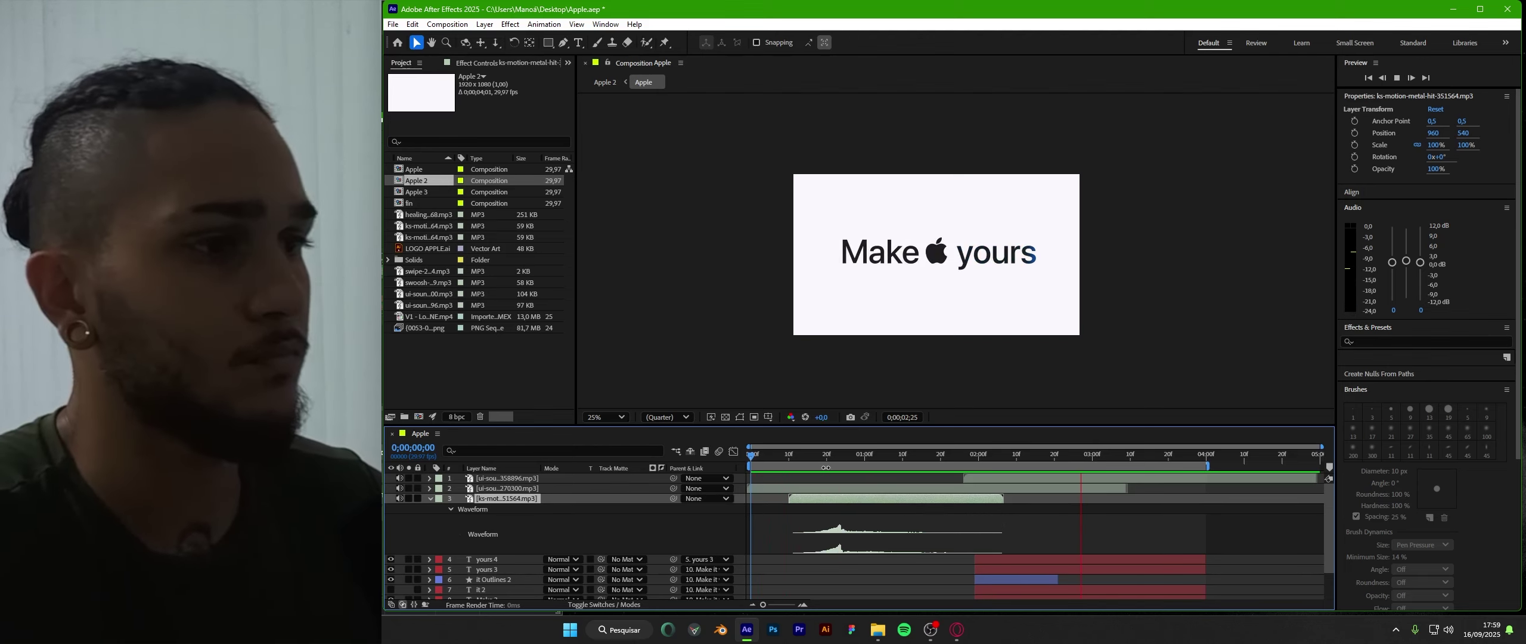
pyautogui.press('l')
pyautogui.press('l')
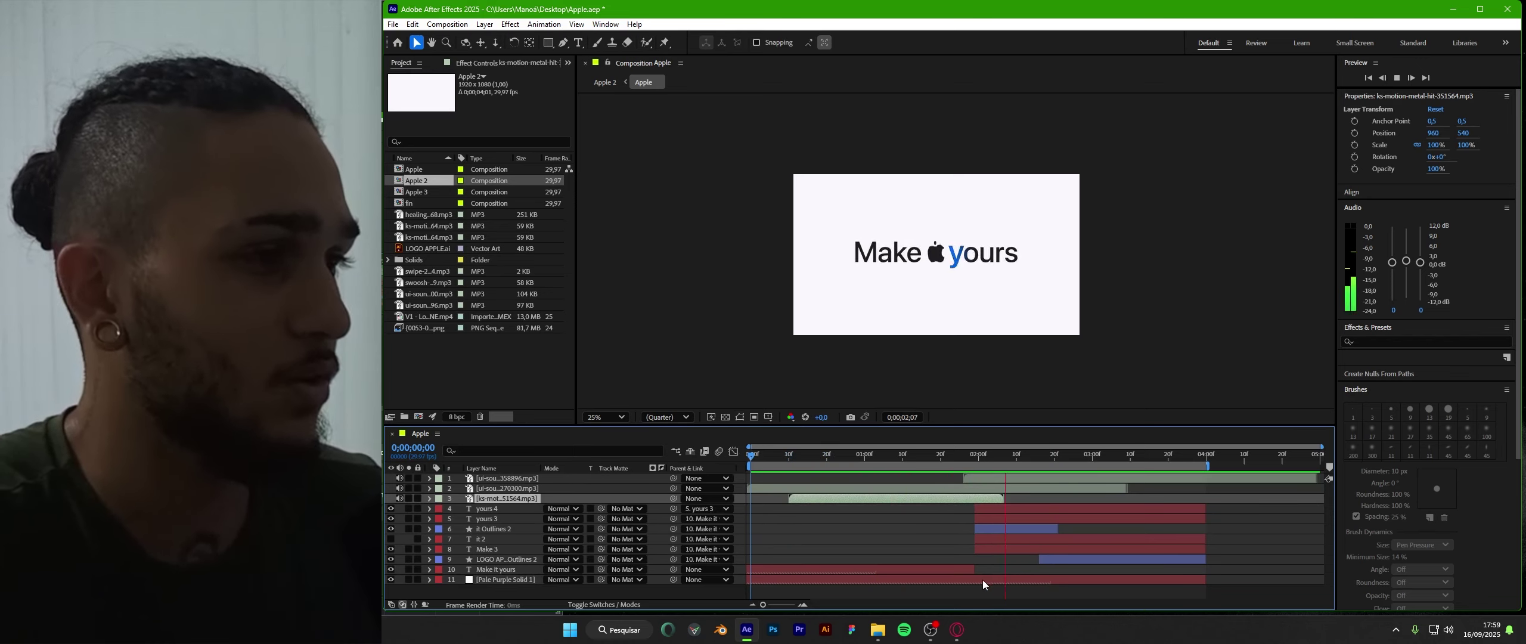
# Step: Show the ui-sound-off waveform and slide the layer about two frames later, so the sound begins at about 0;00;00;06 as the text appears
pyautogui.press('space')
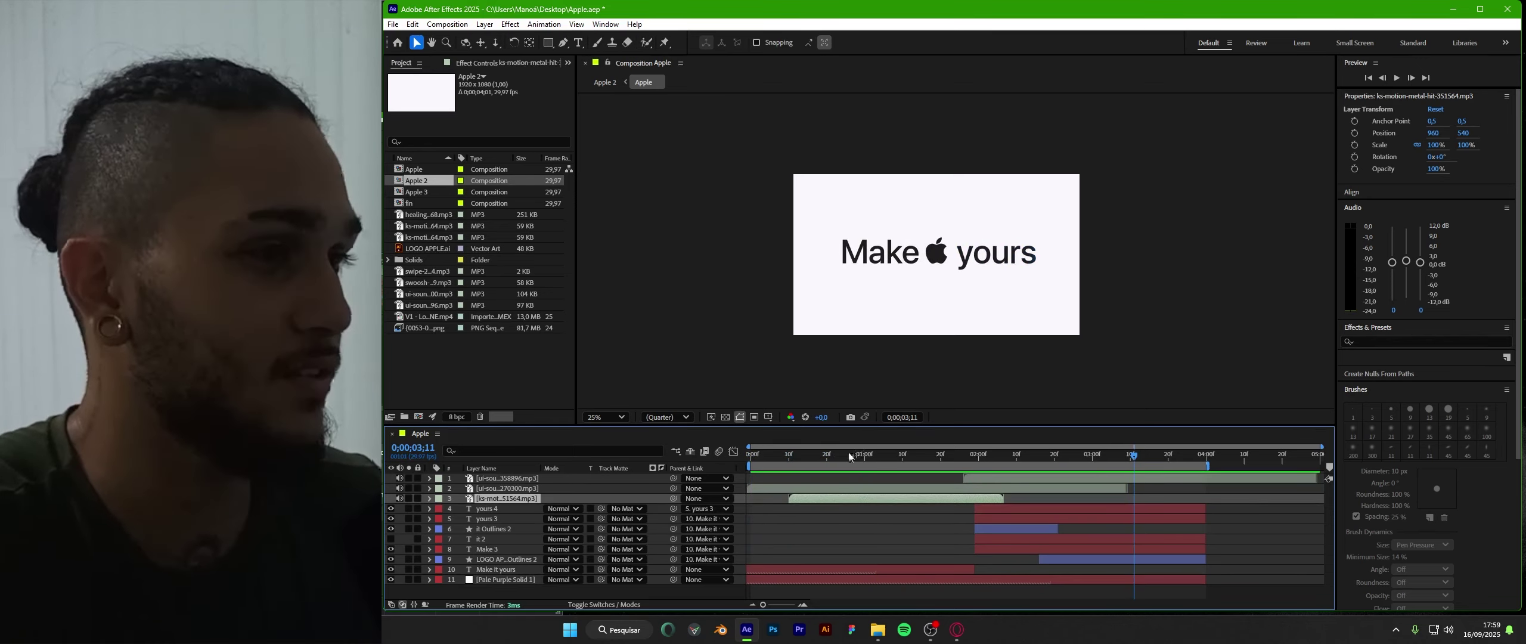
pyautogui.click(751, 454)
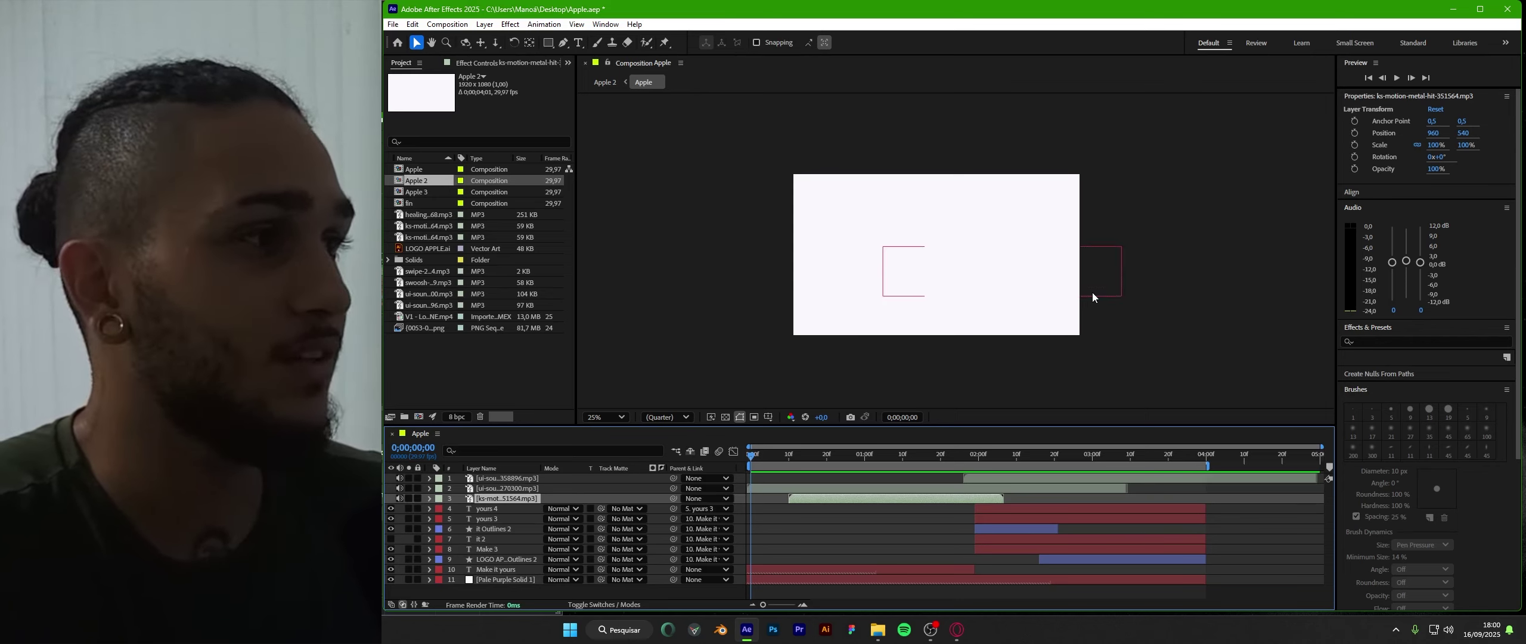
pyautogui.click(787, 489)
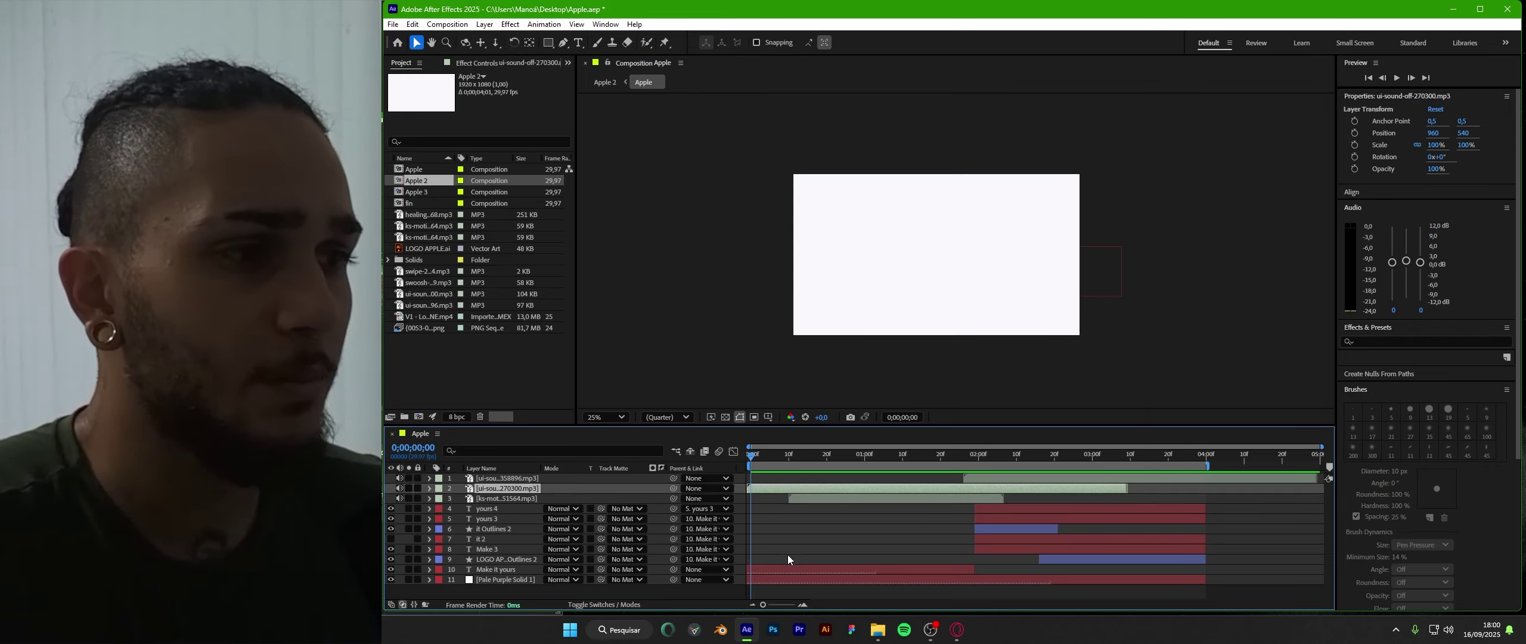
pyautogui.press('l')
pyautogui.press('l')
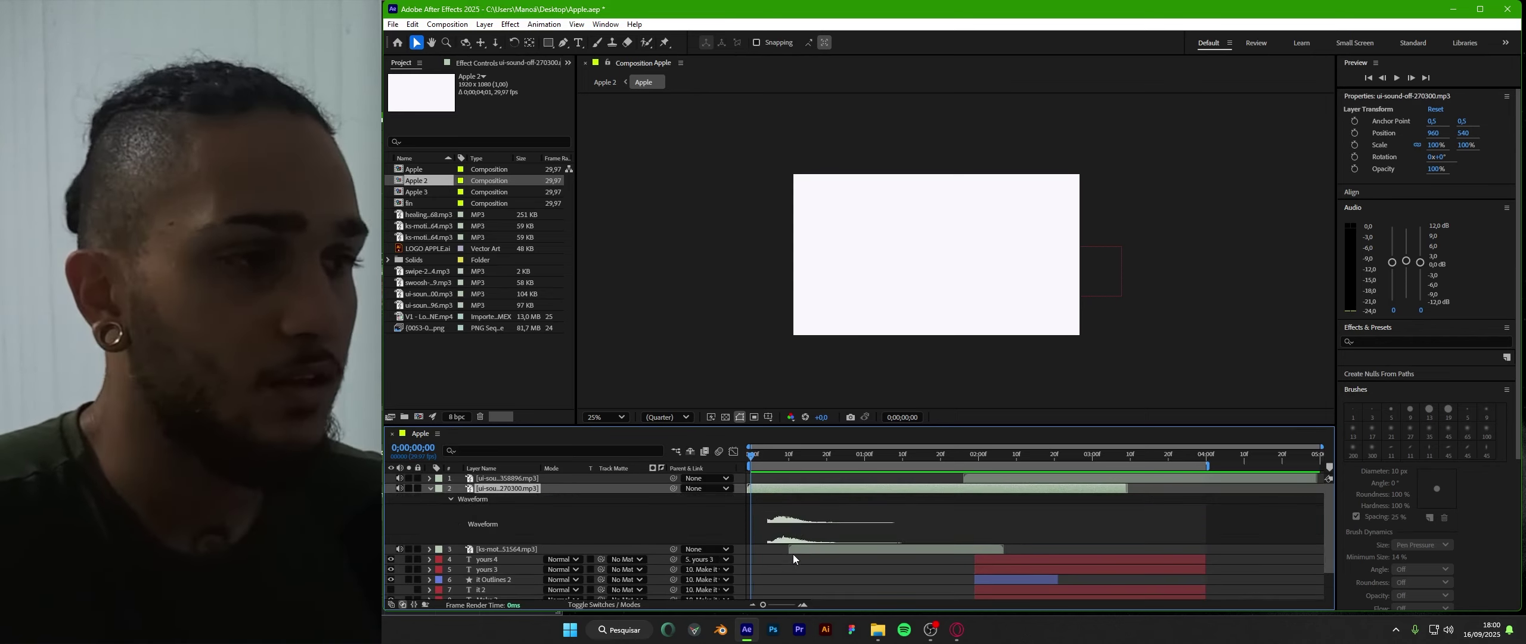
pyautogui.scroll(-1, 796, 492)
pyautogui.scroll(1, 777, 513)
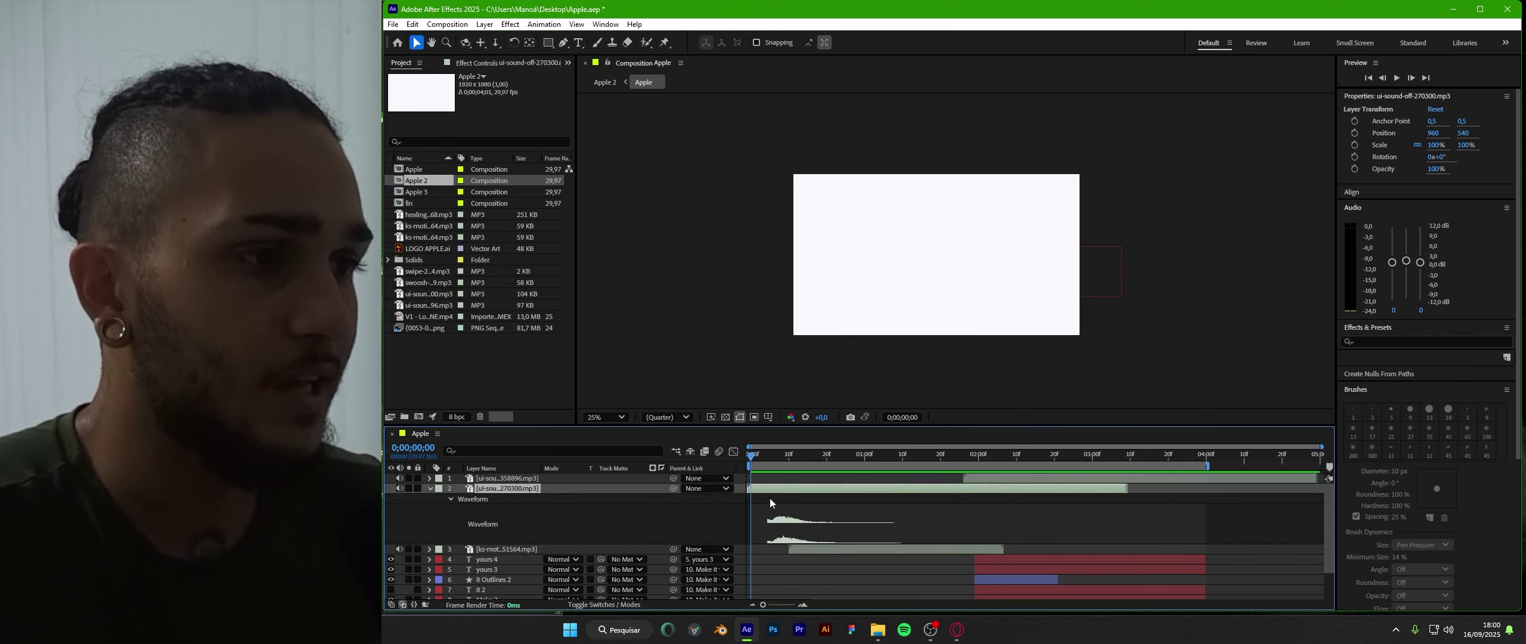
pyautogui.moveTo(762, 454); pyautogui.dragTo(783, 475)
pyautogui.click(782, 455)
# Step: Show the ko-motion-metal-hit waveform and shift the layer to start at about 0;00;00;16, delaying its peak against the text motion
pyautogui.click(806, 548)
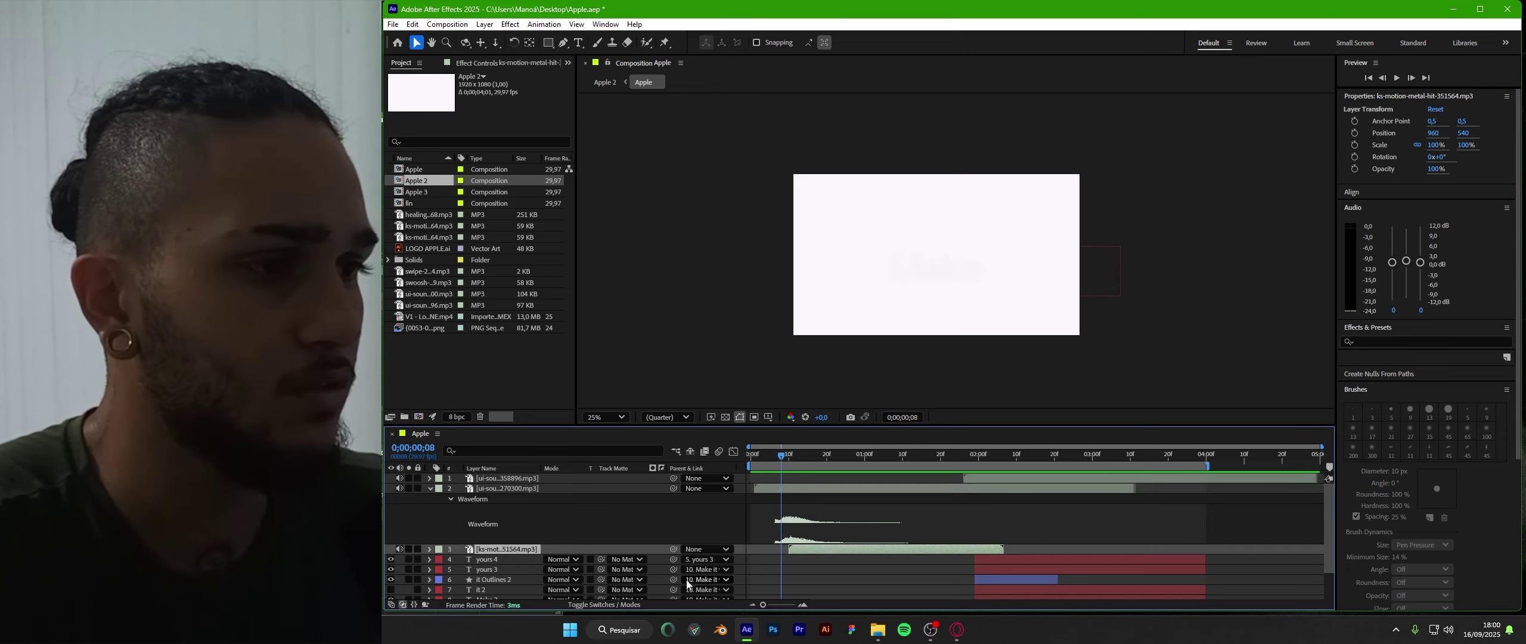
pyautogui.press('l')
pyautogui.press('l')
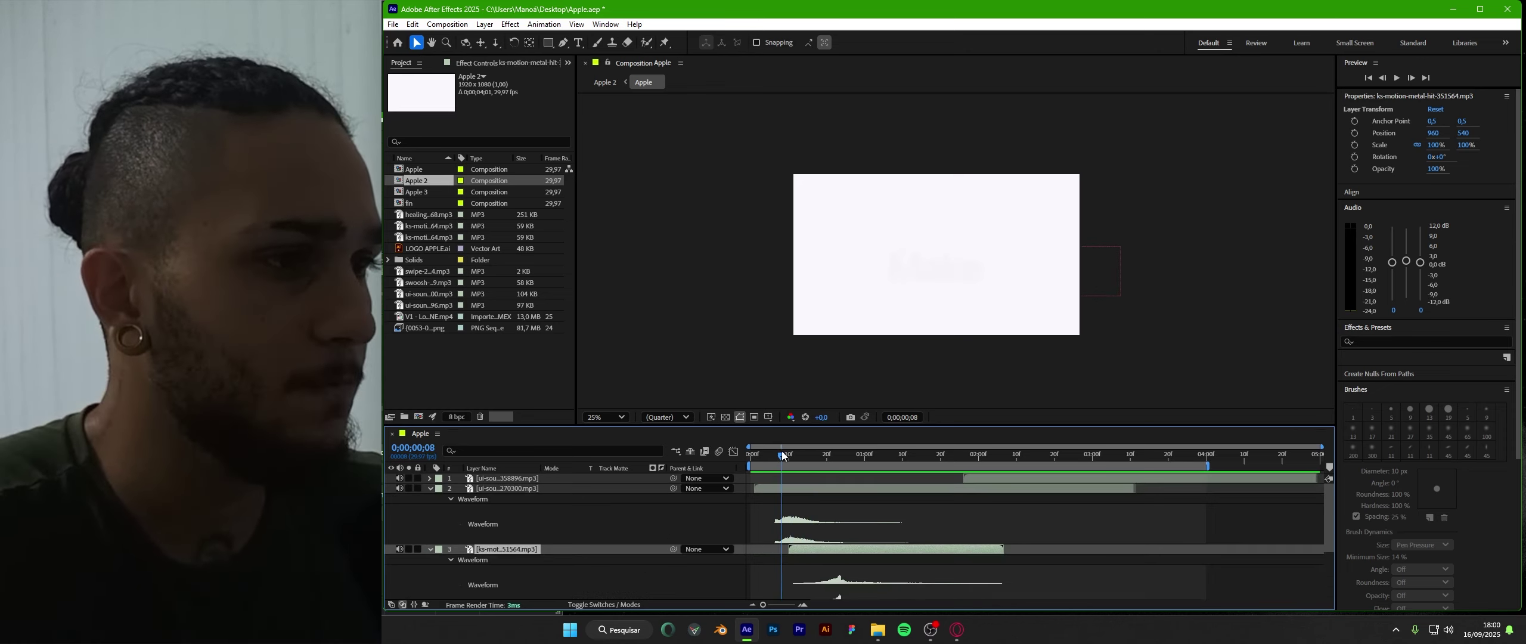
pyautogui.moveTo(782, 456); pyautogui.dragTo(837, 461)
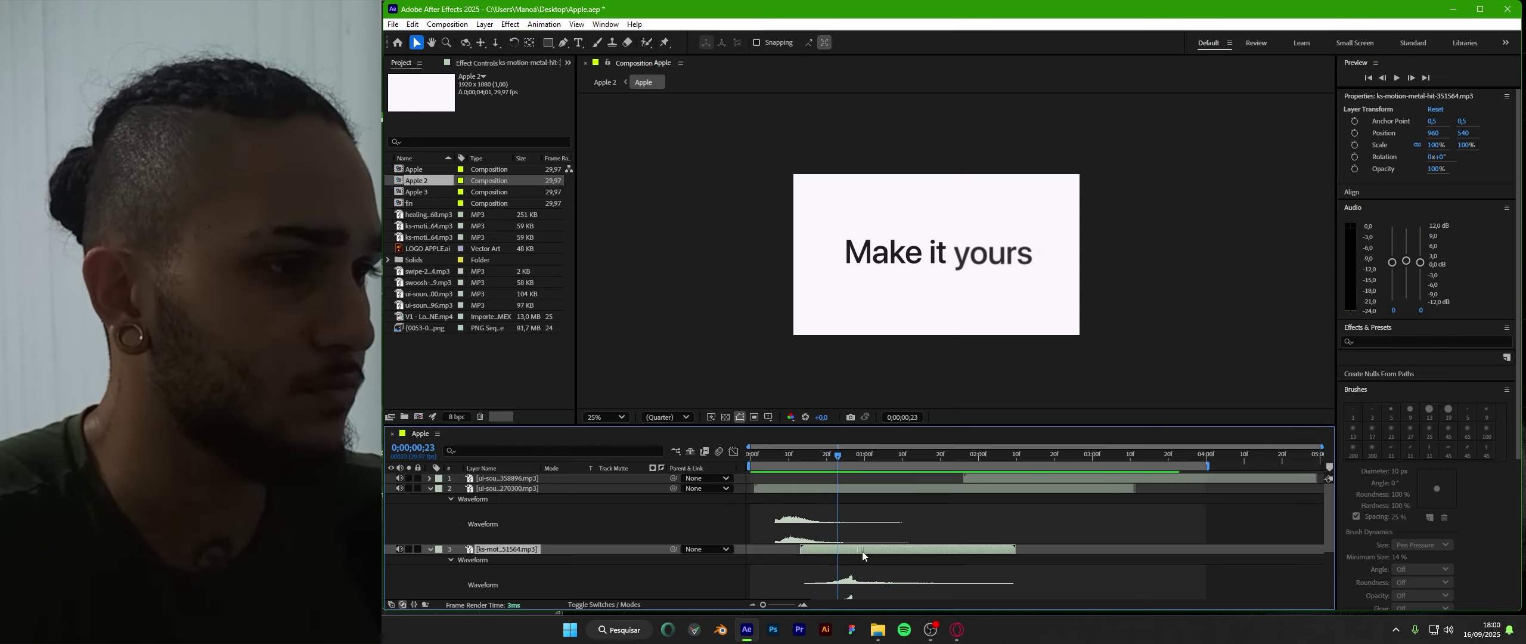
pyautogui.moveTo(862, 551); pyautogui.dragTo(884, 550)
# Step: Scrub through the text animation to 0;00;01;25 and play the composition from the start to check the new sound timing
pyautogui.moveTo(838, 452); pyautogui.dragTo(924, 468)
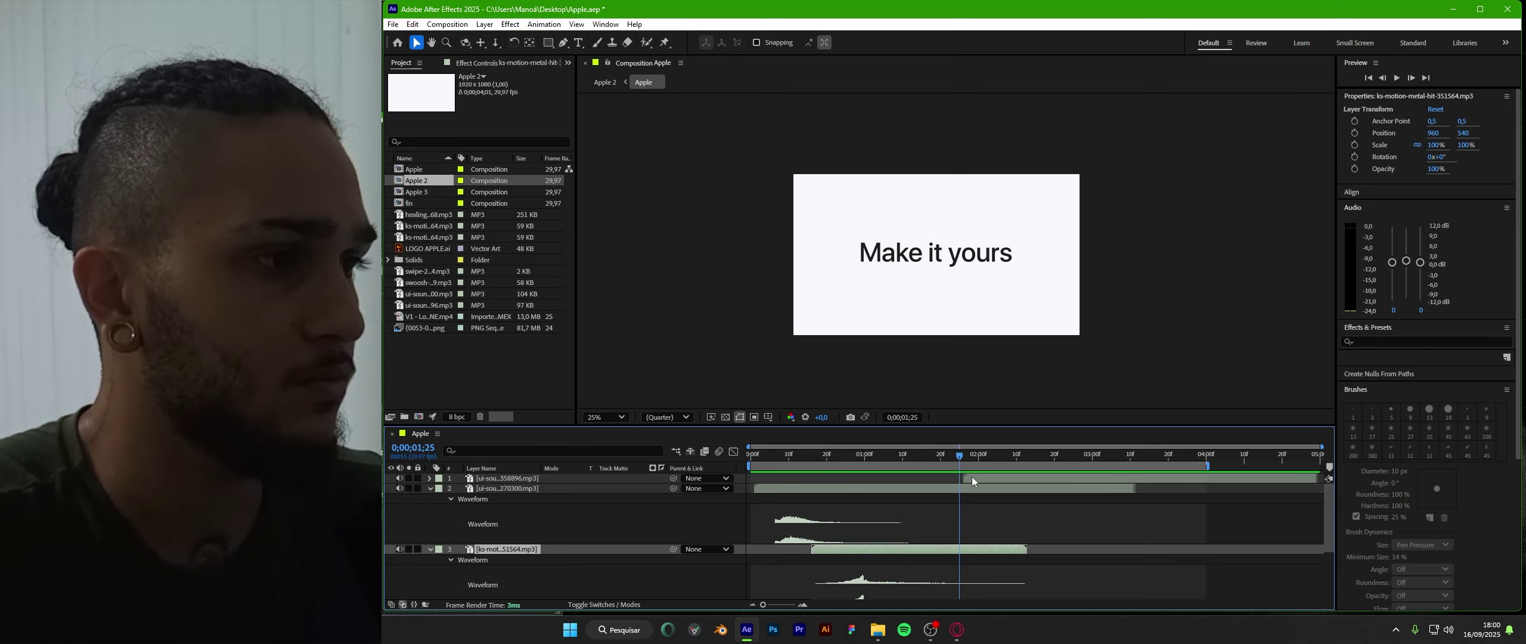
pyautogui.press('space')
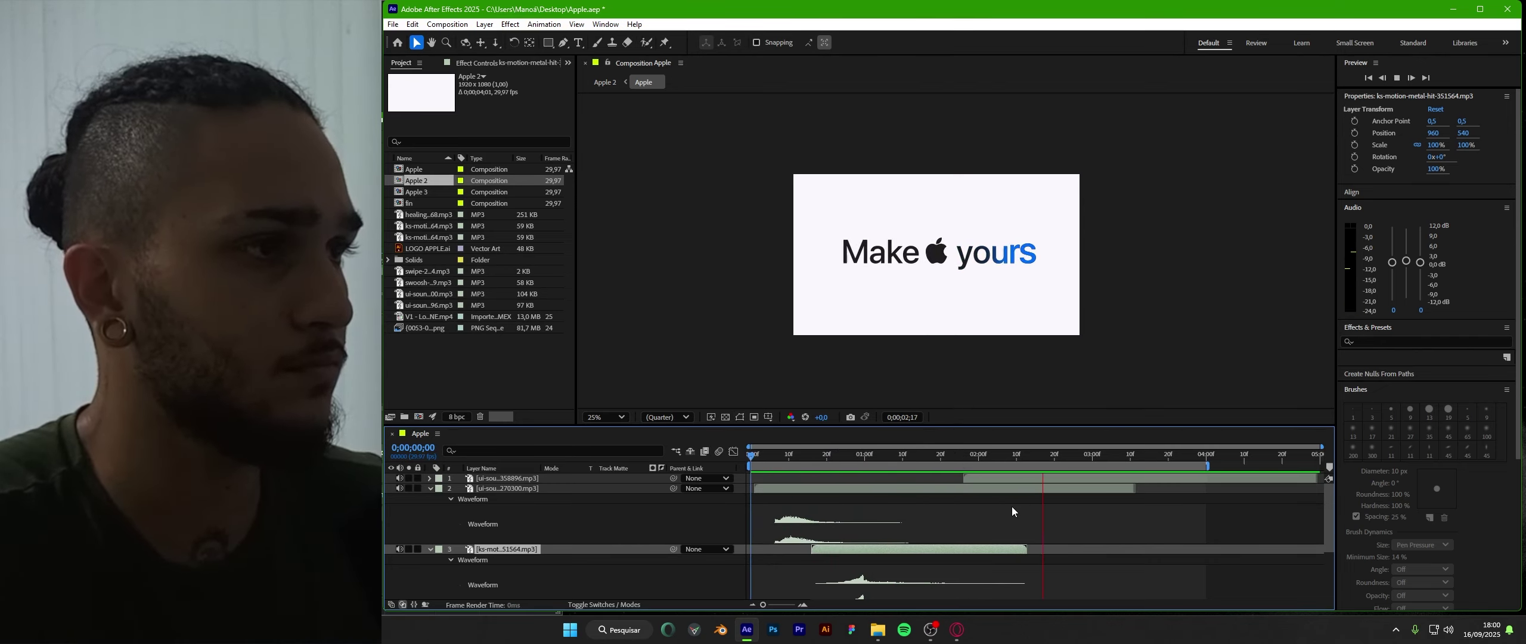
pyautogui.press('space')
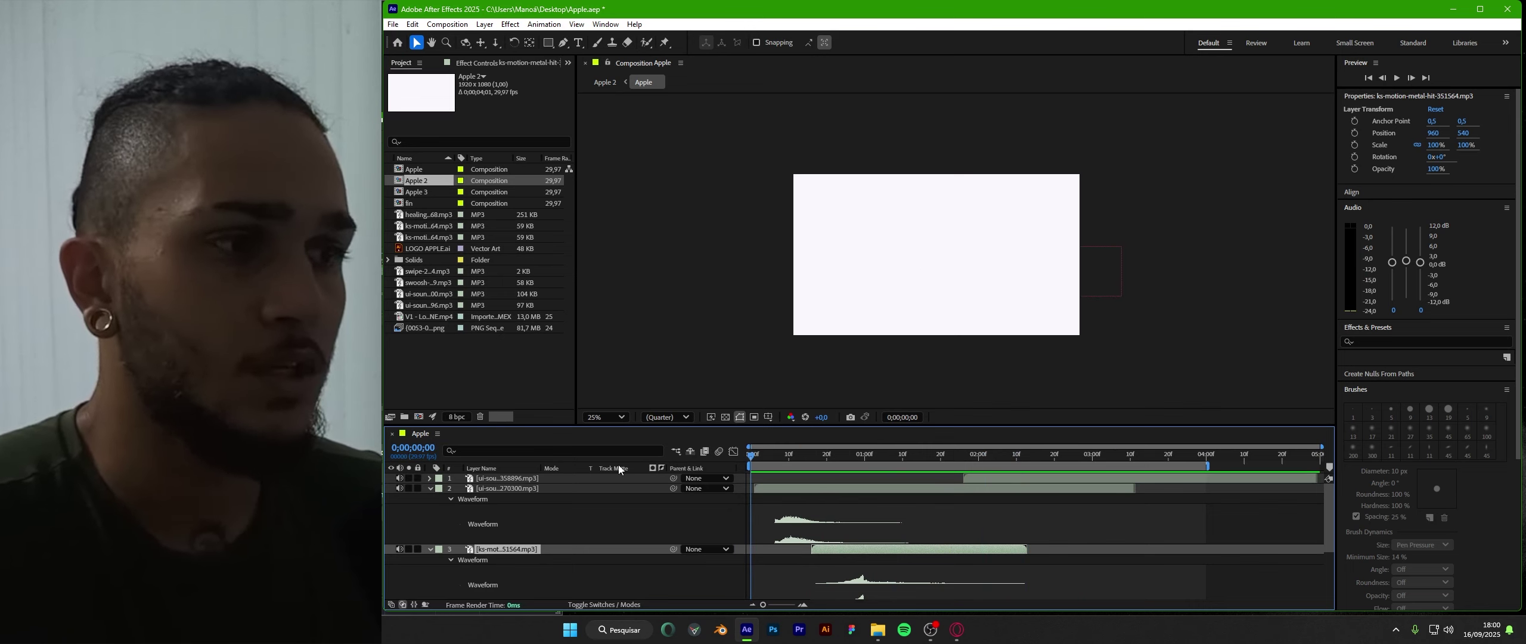
# Step: Collapse the waveforms of both shifted audio layers, and leave the playhead at 0;00;01;08 with no layer selected
pyautogui.click(431, 488)
pyautogui.click(430, 498)
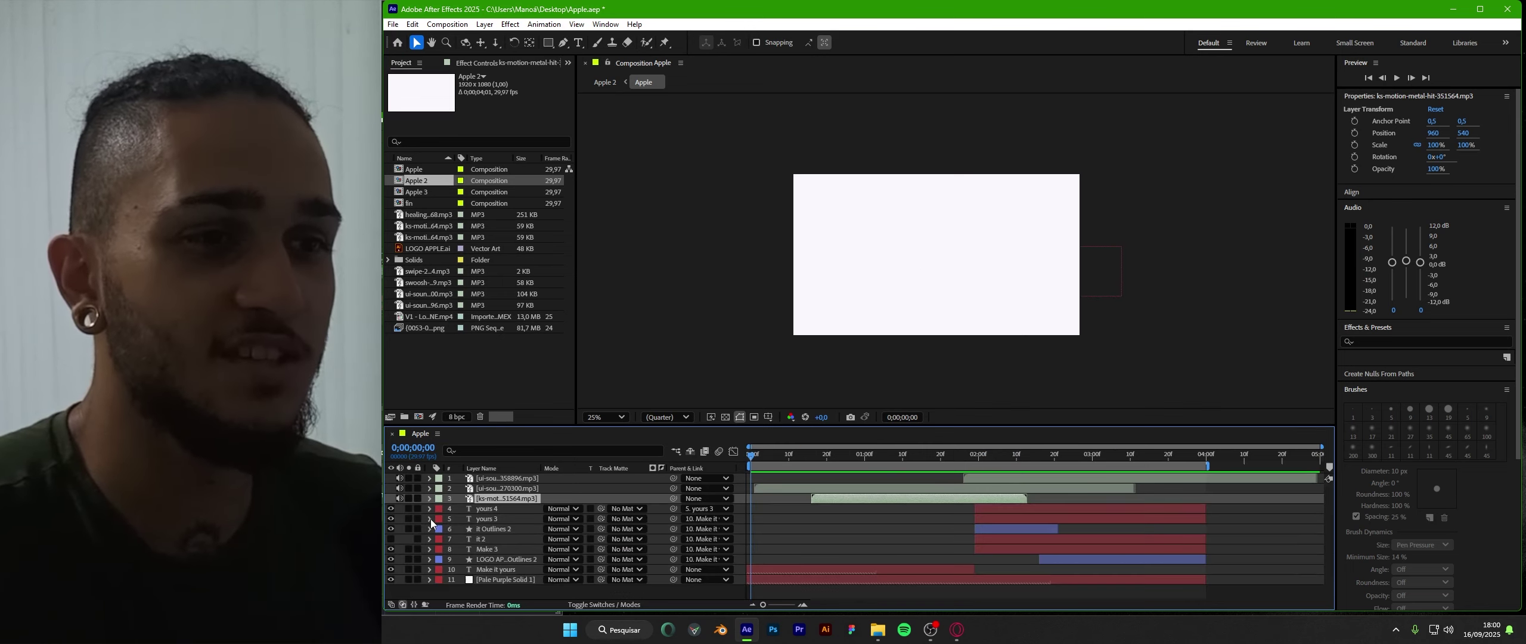
pyautogui.click(465, 591)
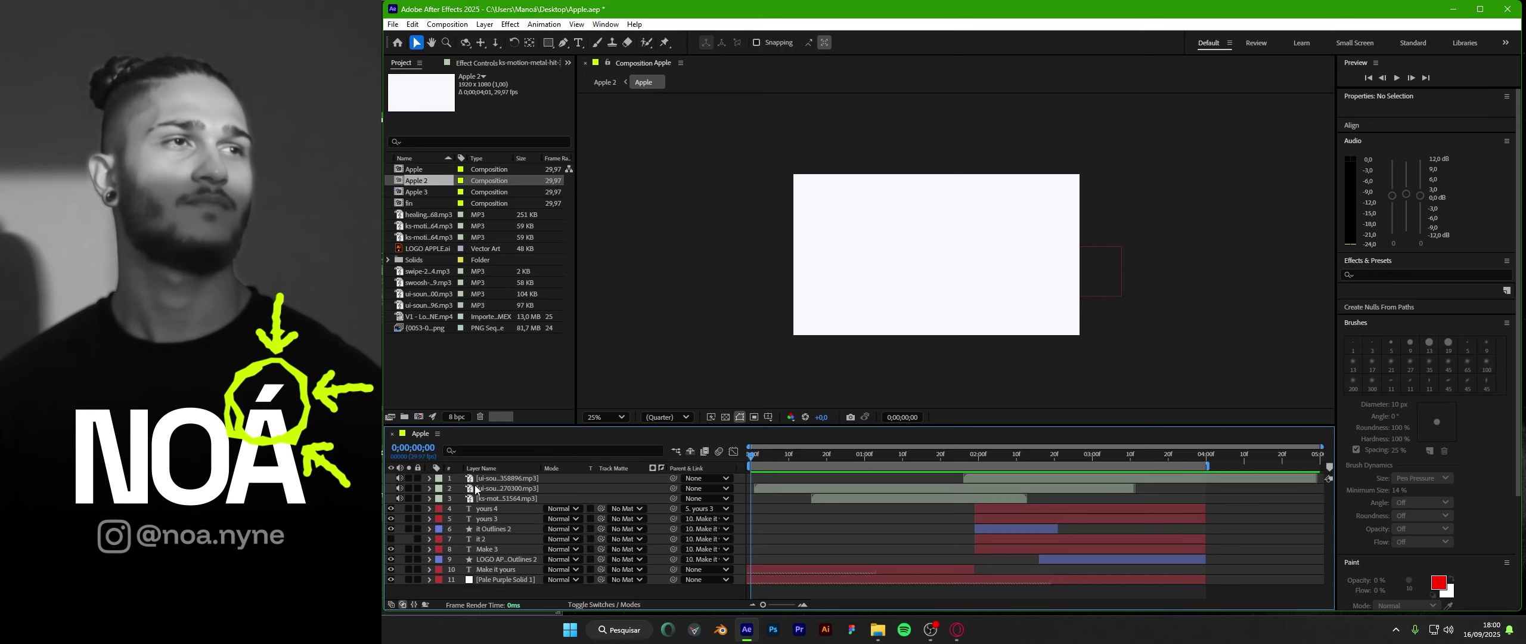
pyautogui.moveTo(784, 454); pyautogui.dragTo(894, 469)
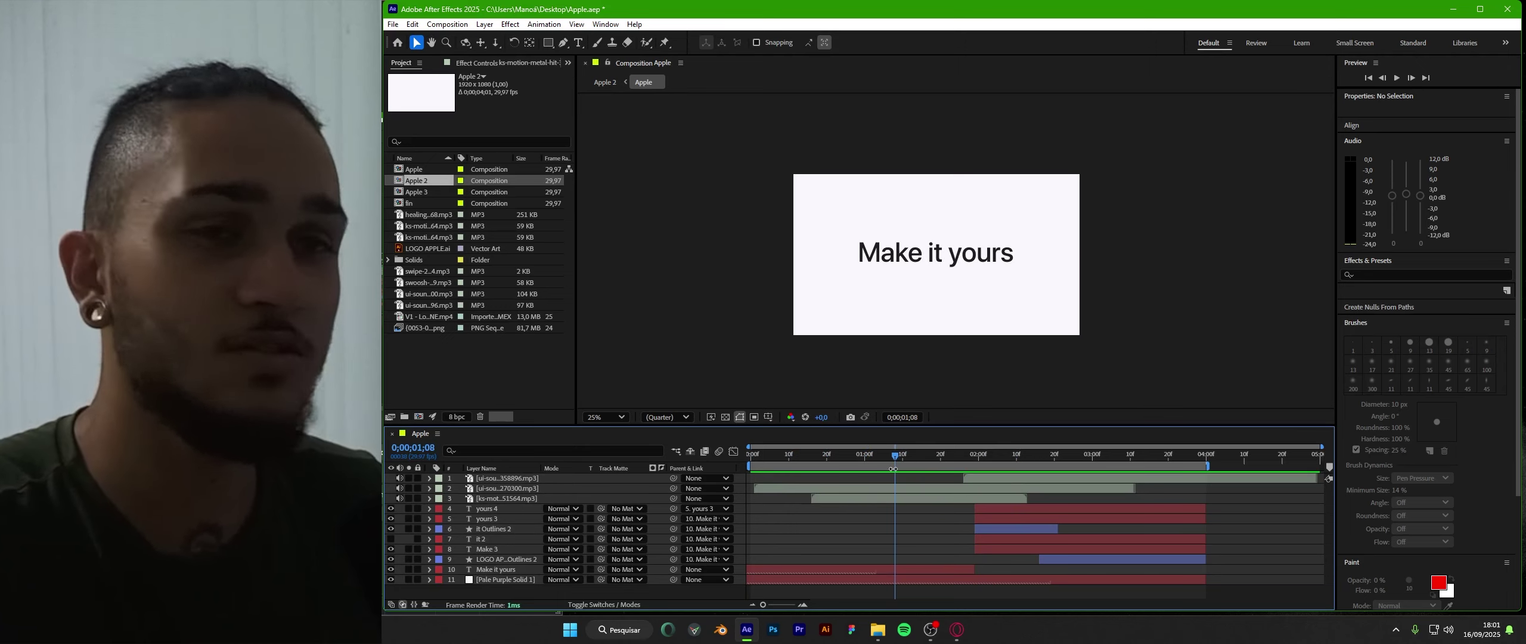